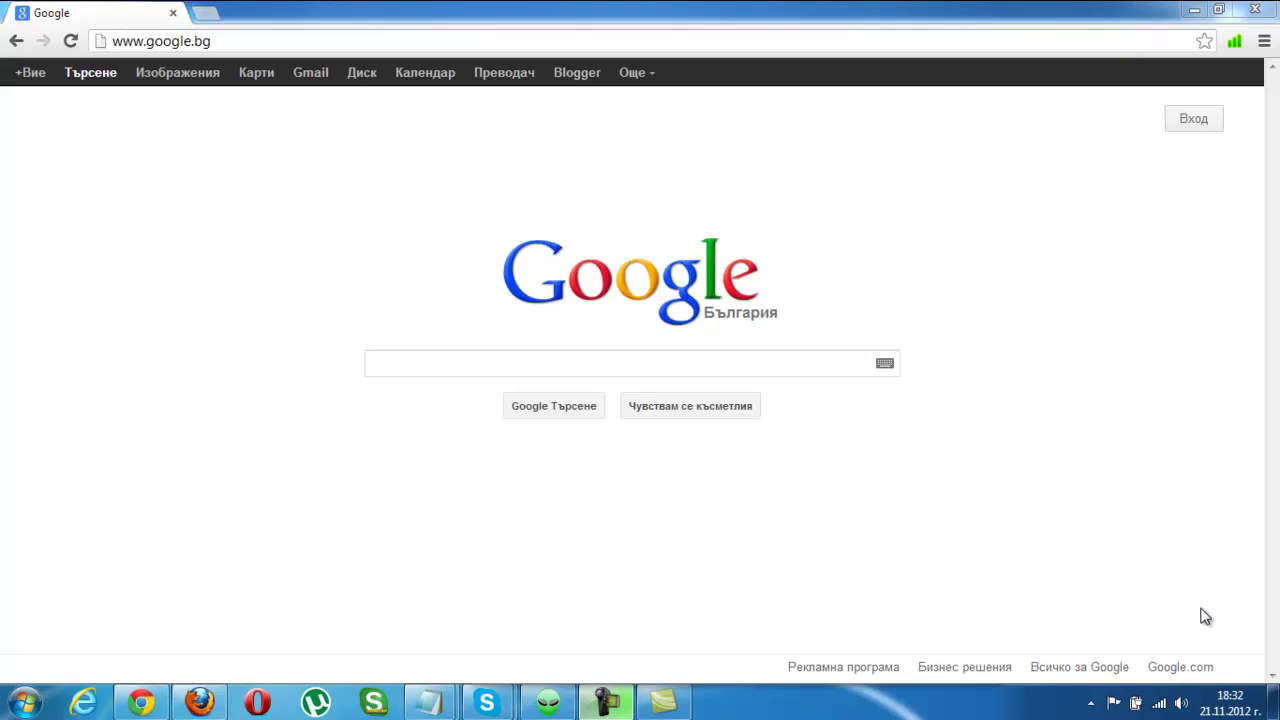
Search Google for "google chrome store" and open the Chrome Web Store result
click(575, 360)
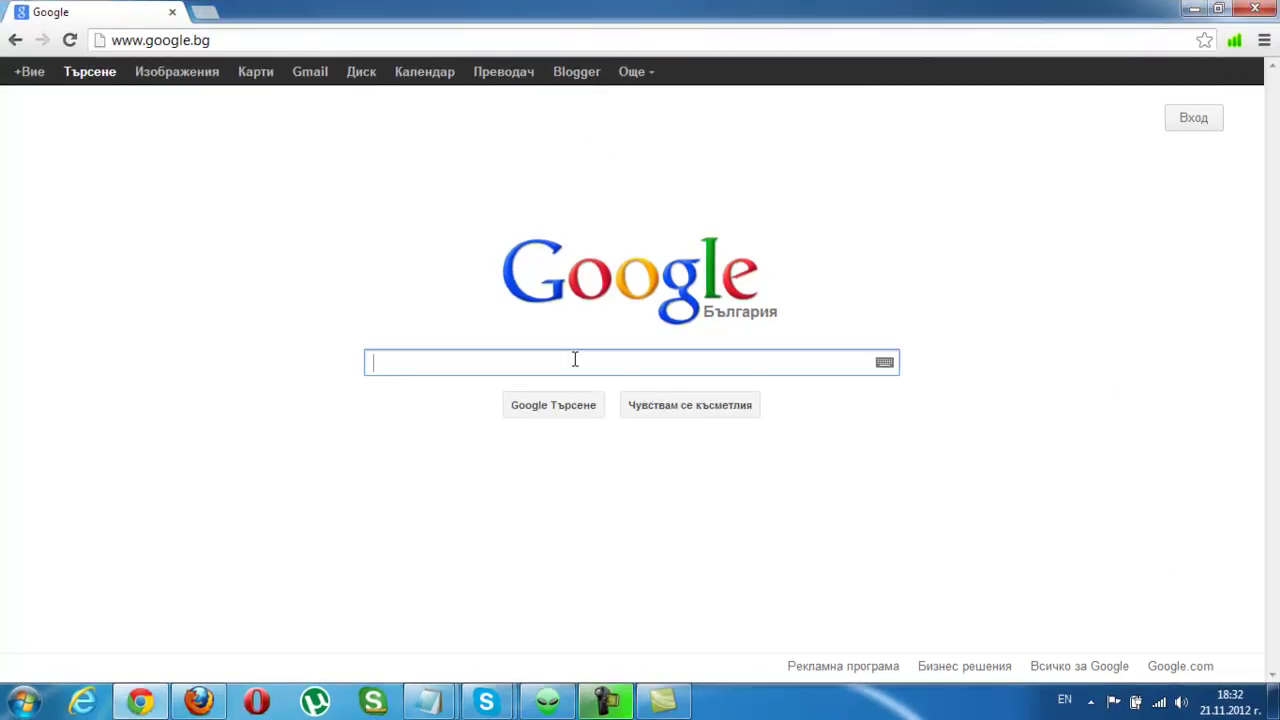
text(goog)
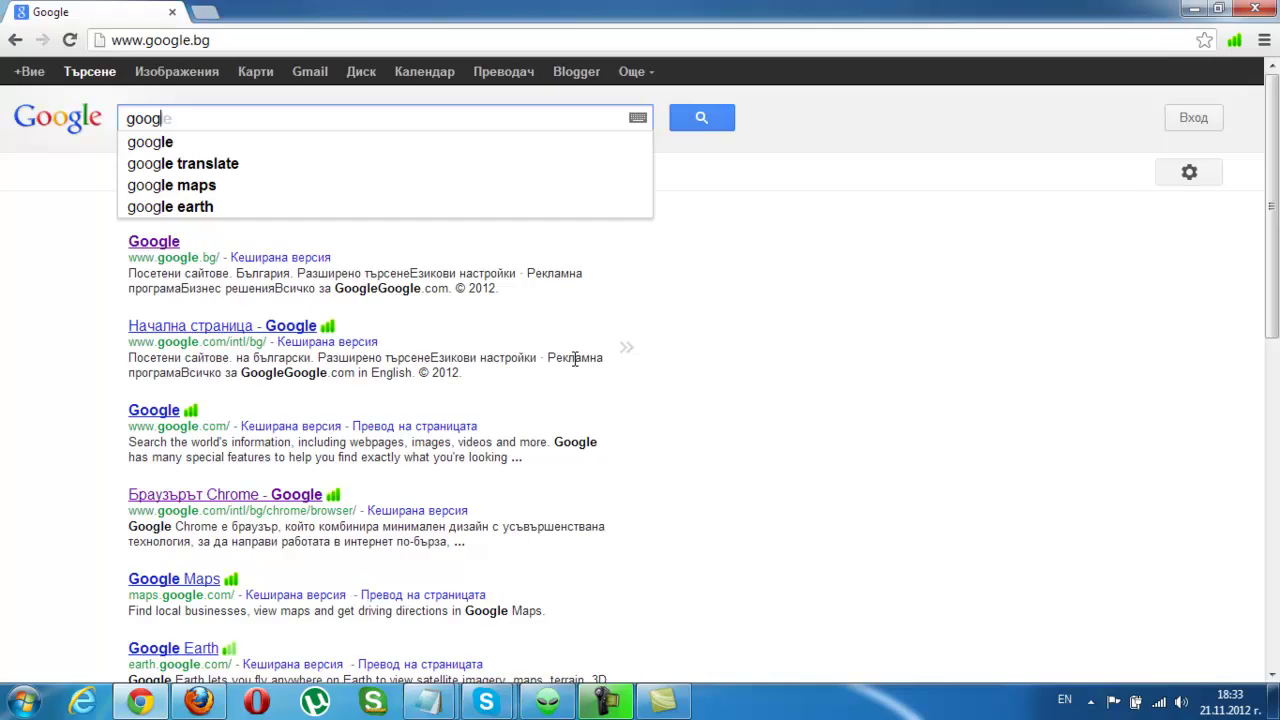
text(le chrol)
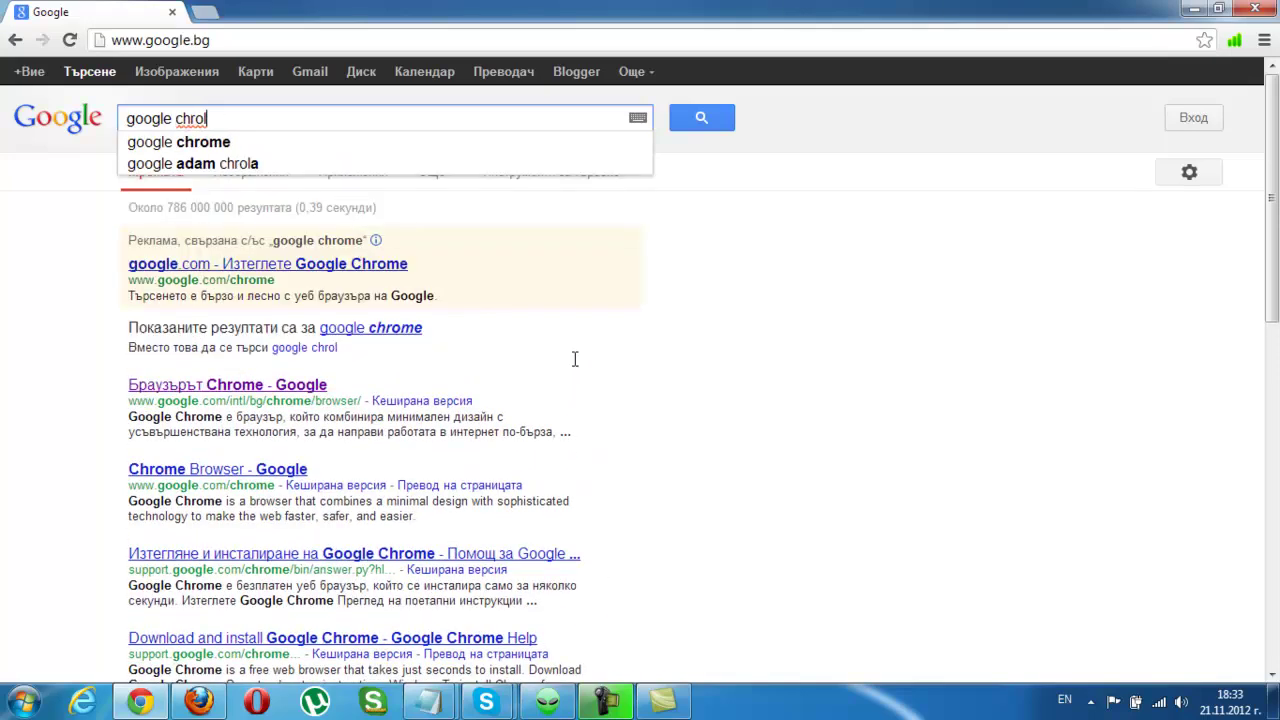
key(Down)
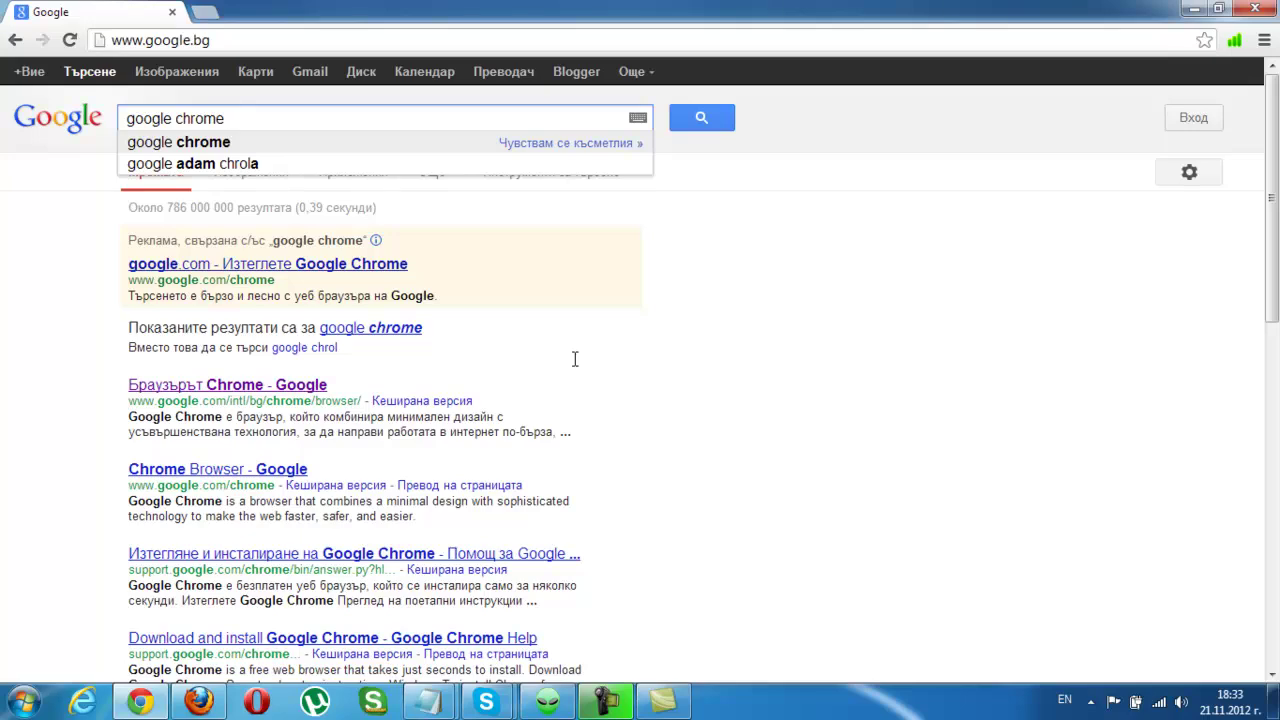
text(store)
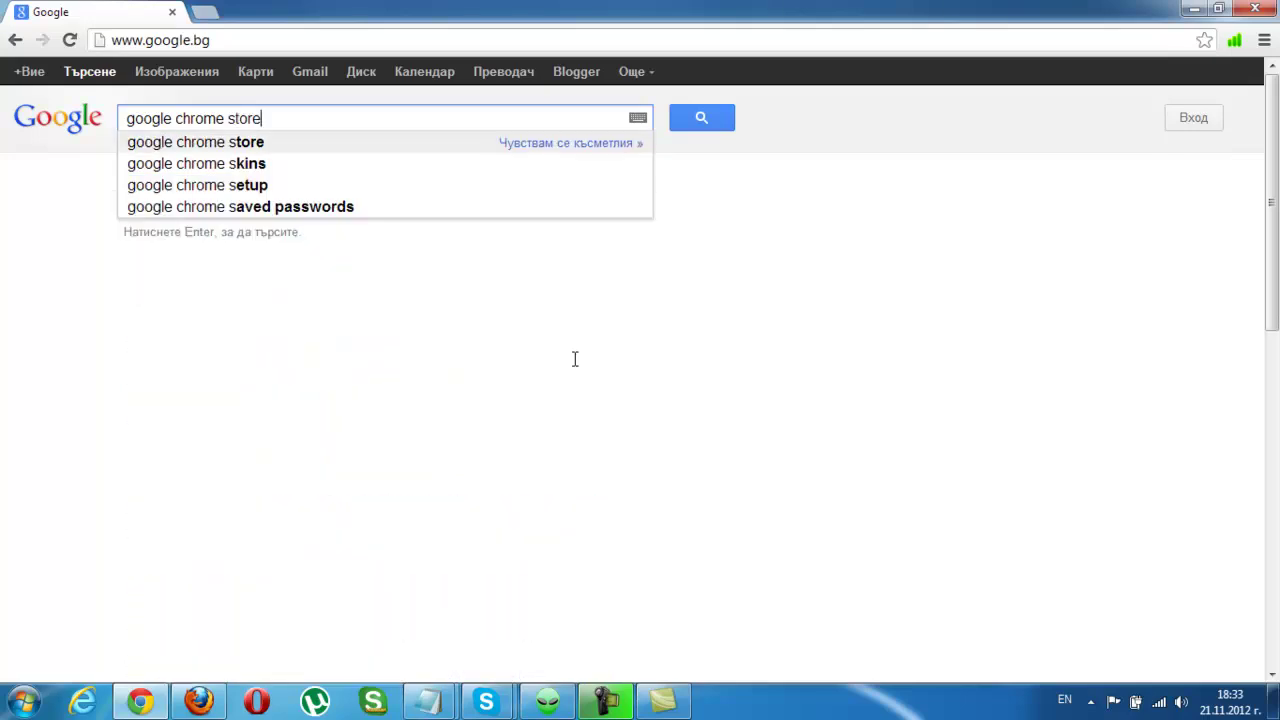
key(Return)
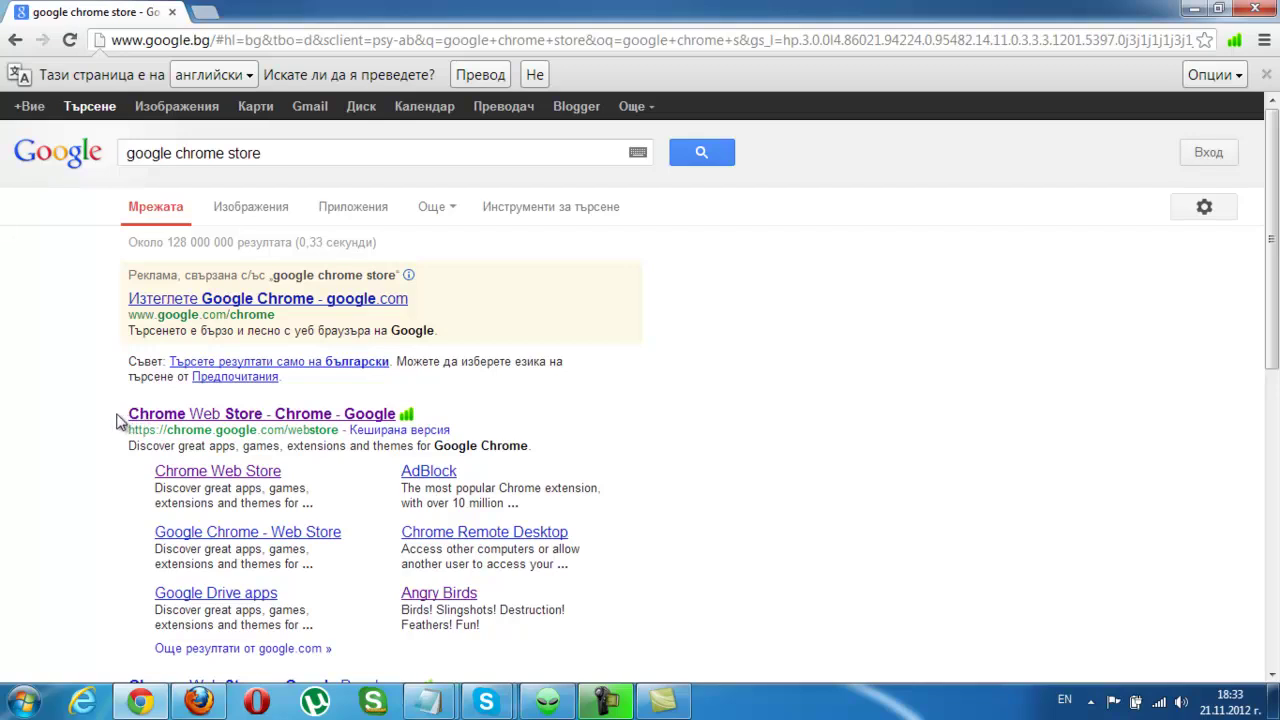
click(318, 418)
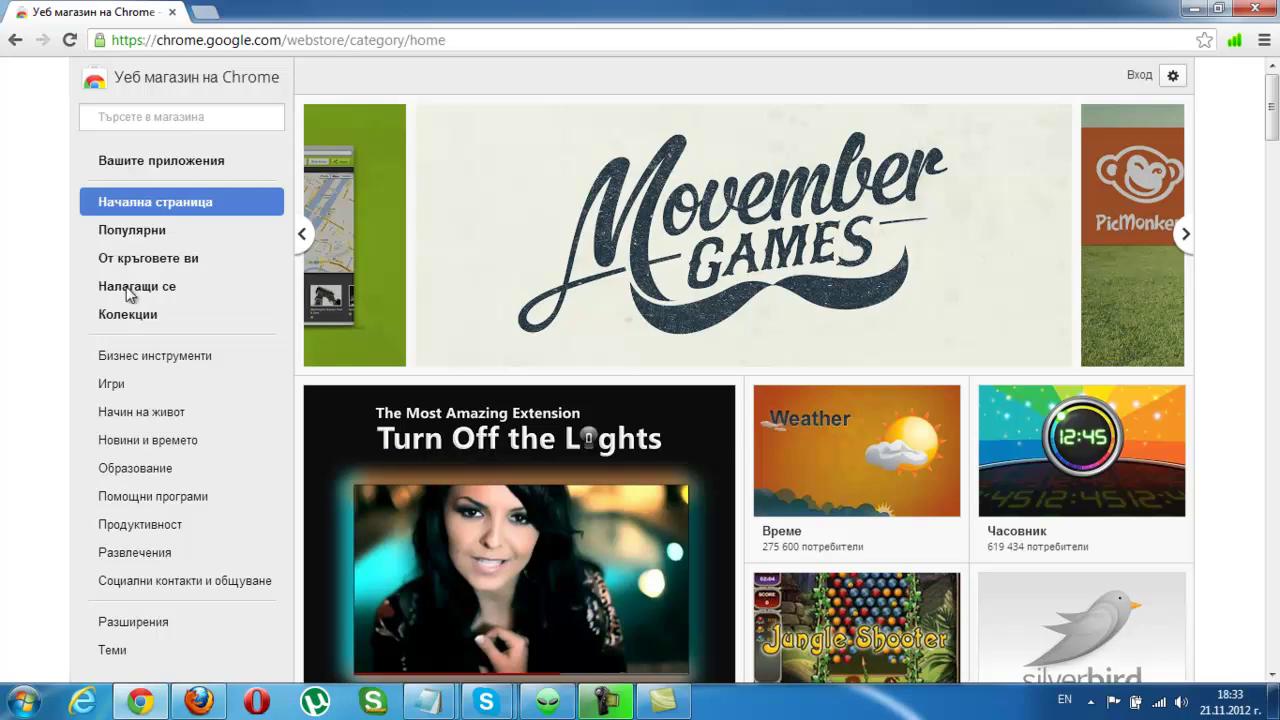
Add the Color my Facebook extension to Chrome from the store's trending category (Налагащи се)
click(128, 290)
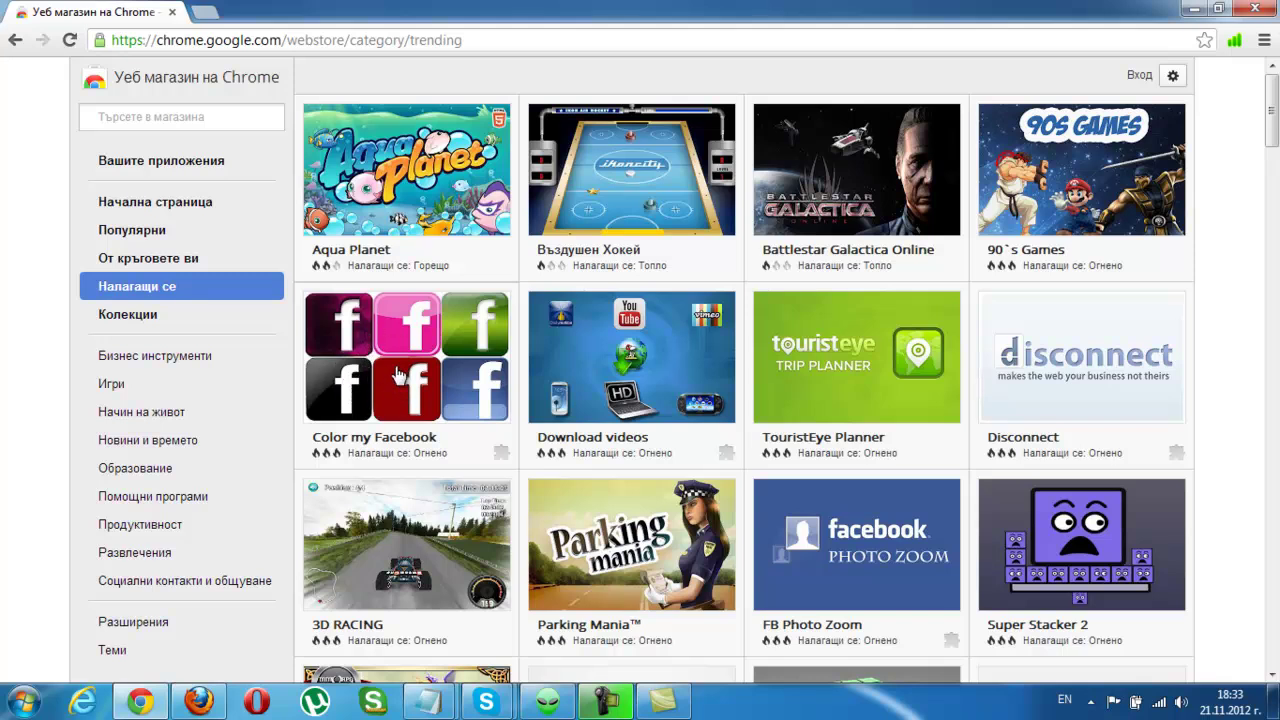
mouse_move(400, 372)
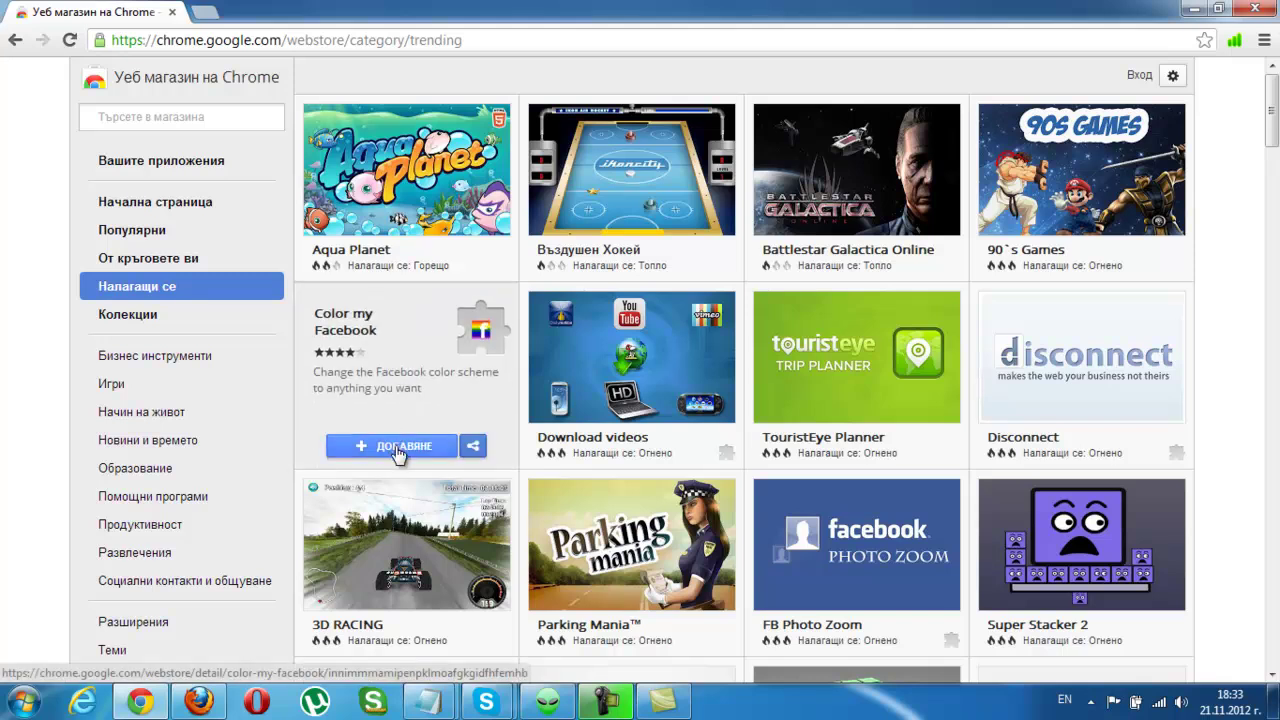
click(398, 450)
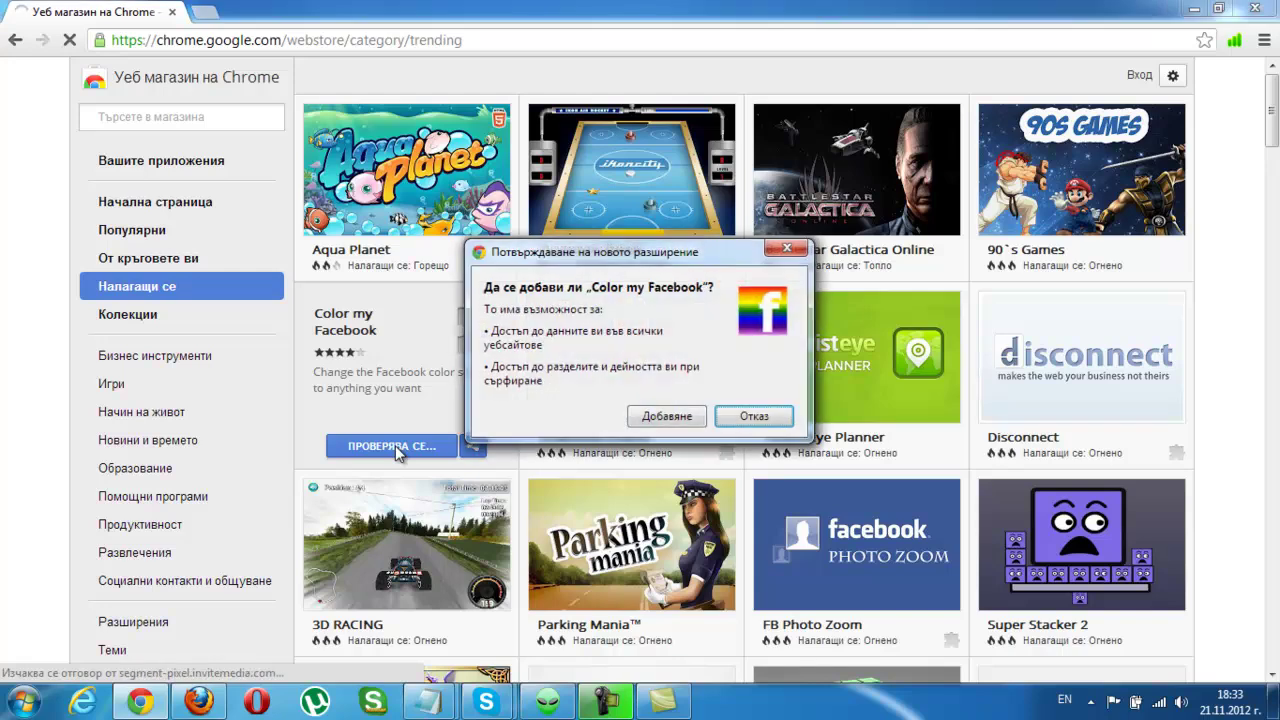
click(683, 420)
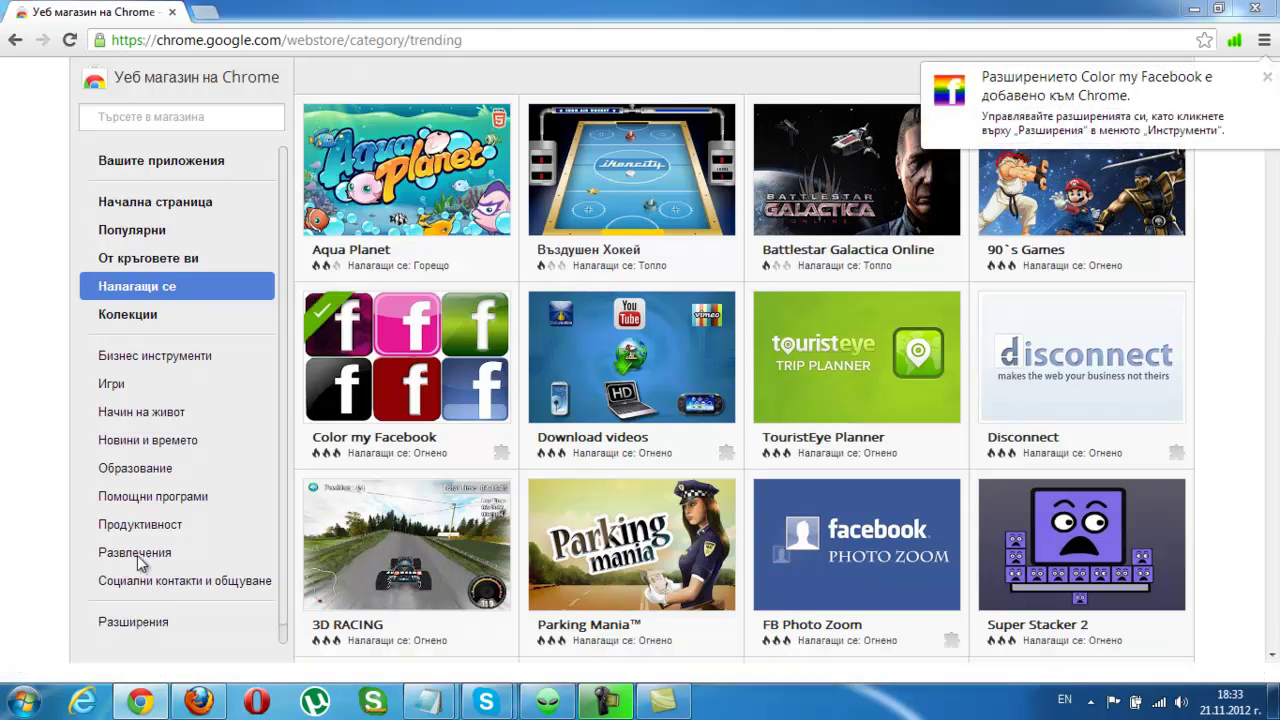
Search for "facebook" in a new browser tab and open the Bulgarian Facebook welcome page from the results
click(206, 16)
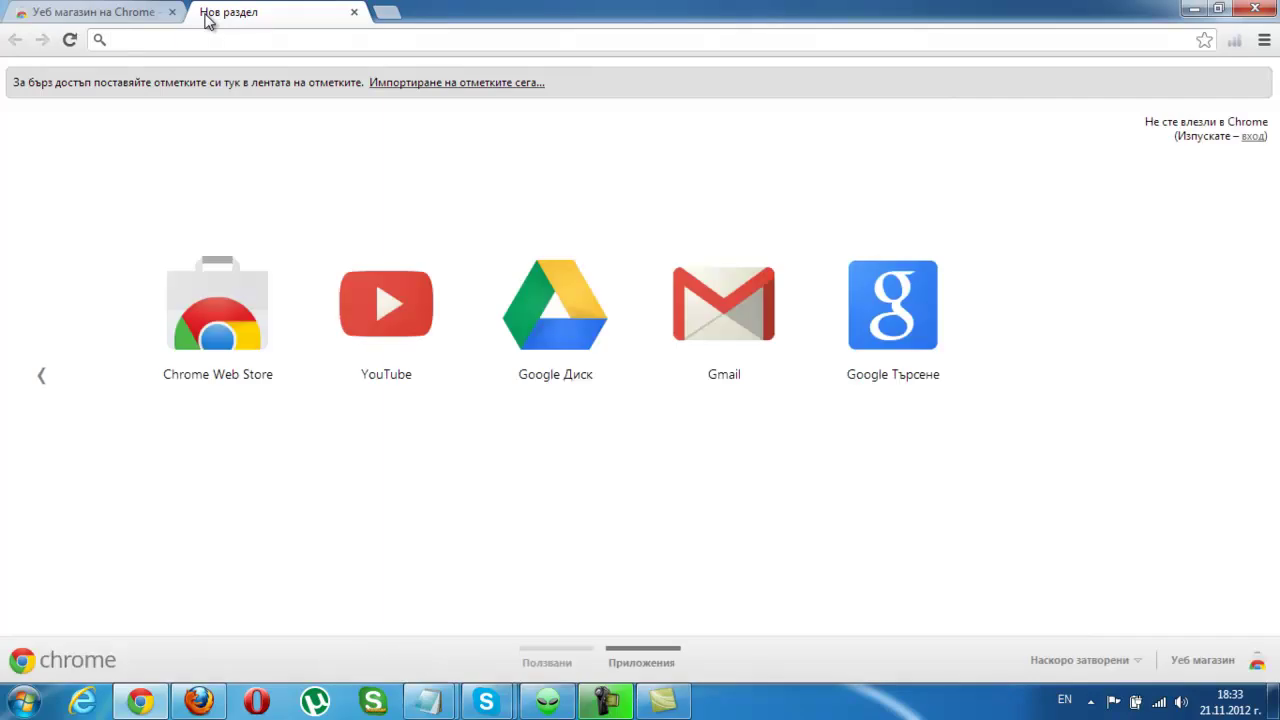
text(facebook)
key(Return)
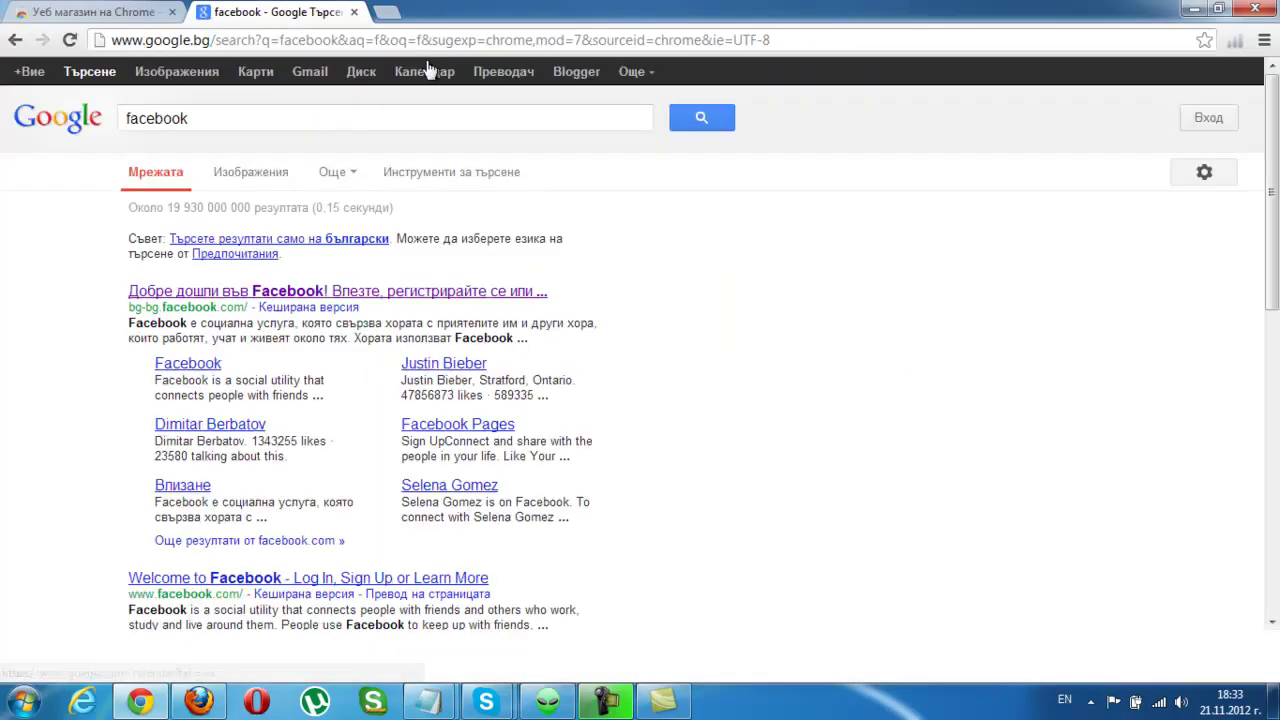
click(278, 292)
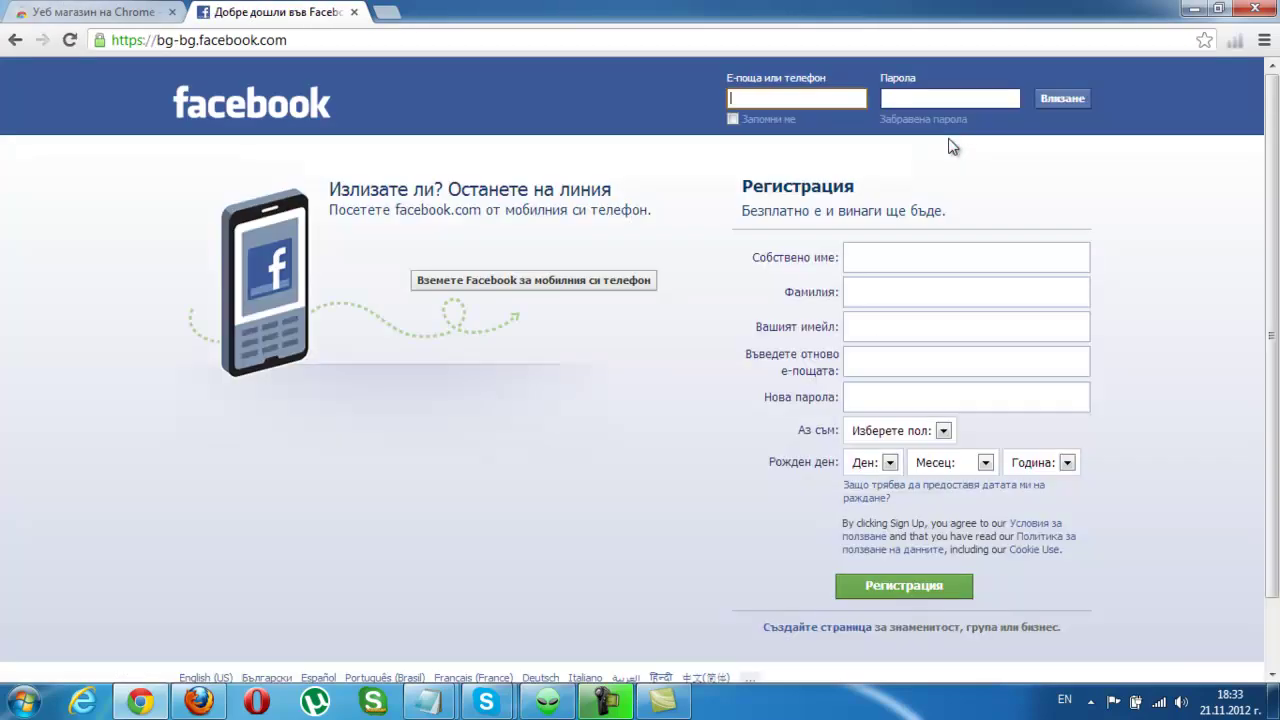
Log in to Facebook with the saved account e-mail and the account password
click(848, 97)
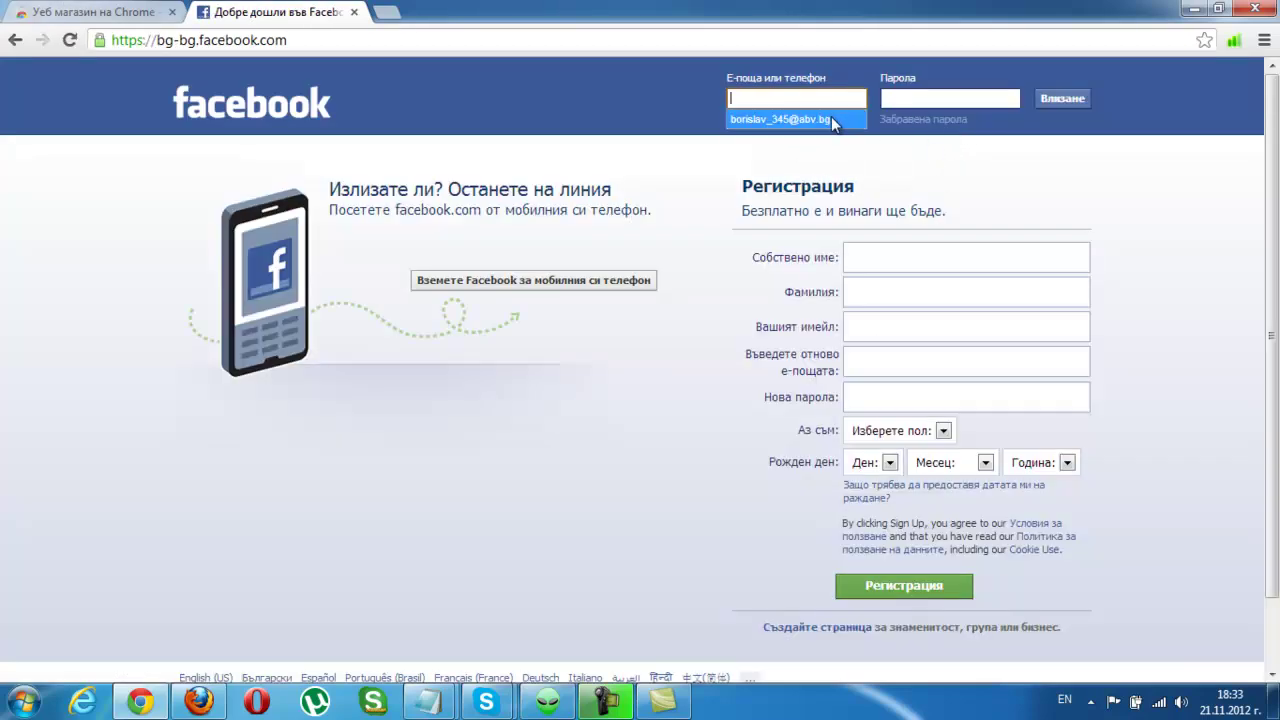
click(832, 119)
click(927, 98)
text(•)
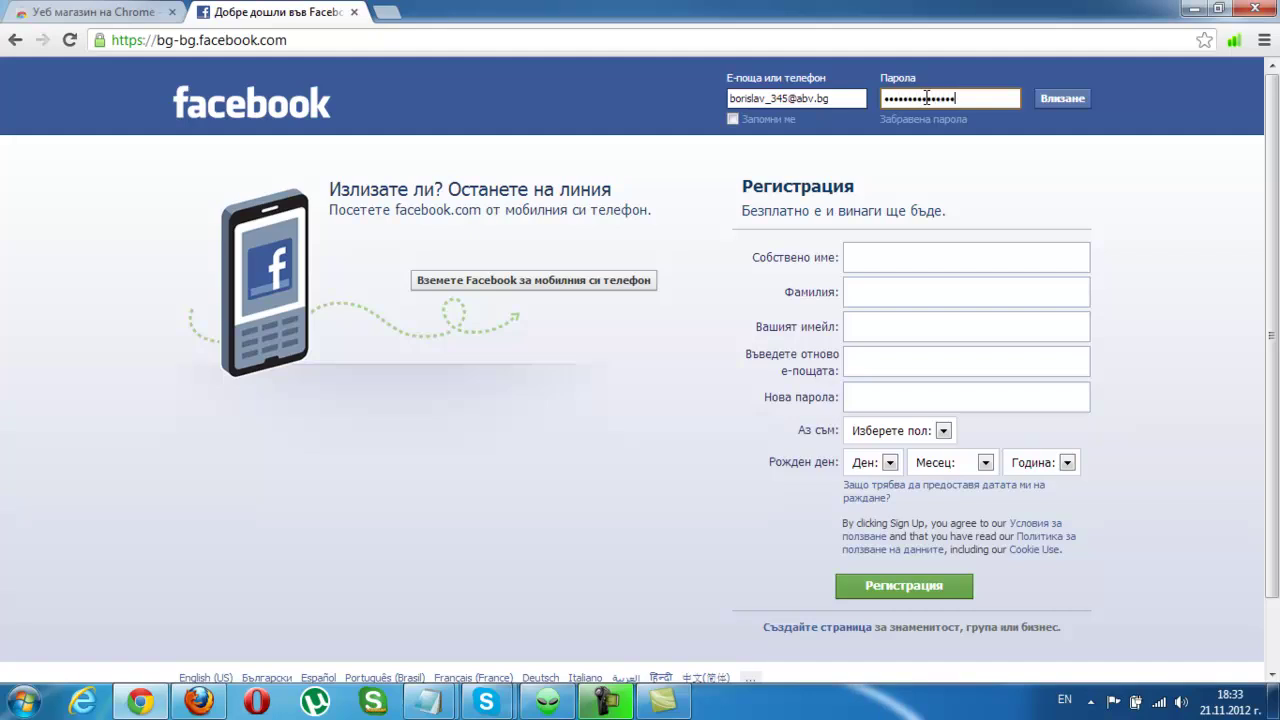
key(Return)
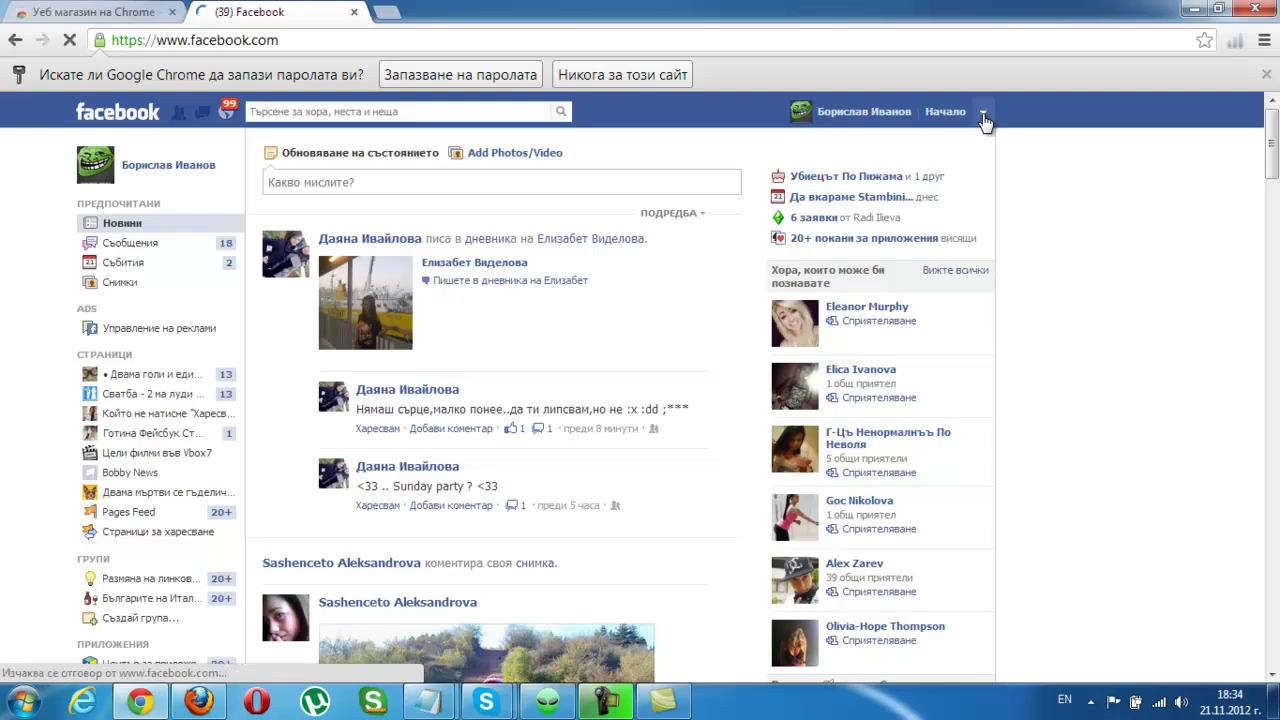
Try several shades and hues for Facebook's header and link color, and set it to bright orange
click(984, 116)
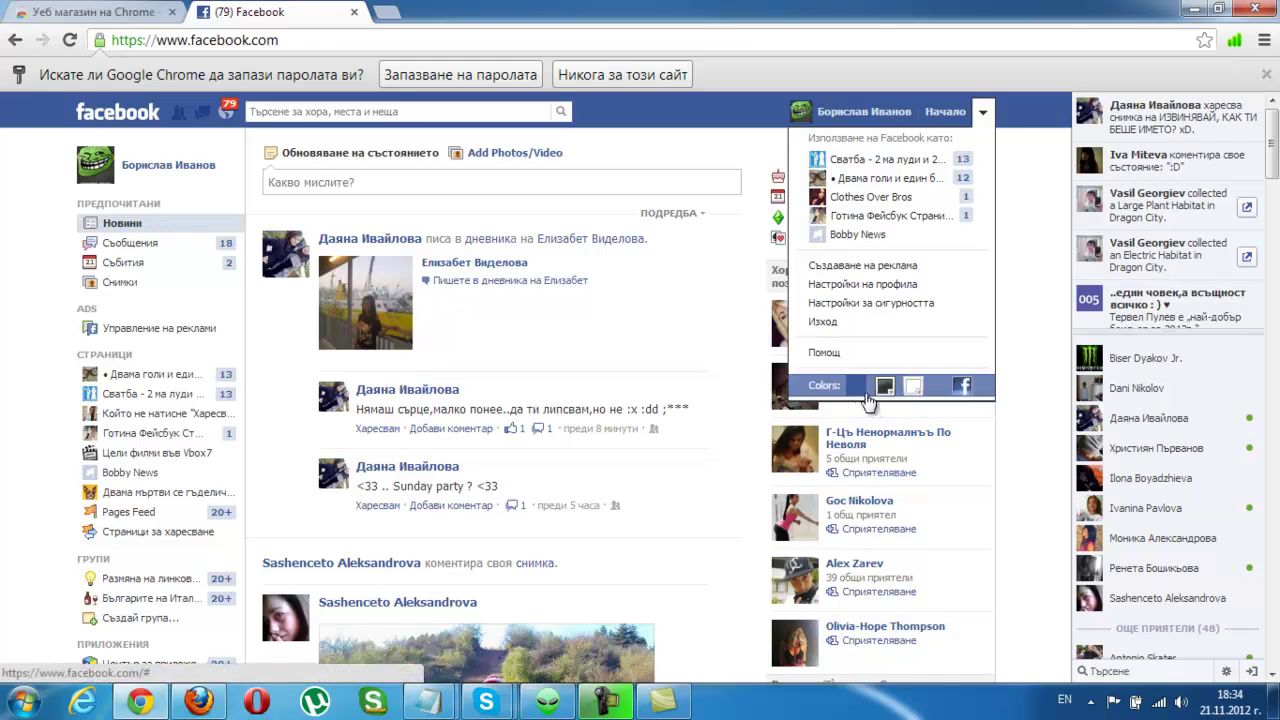
click(867, 396)
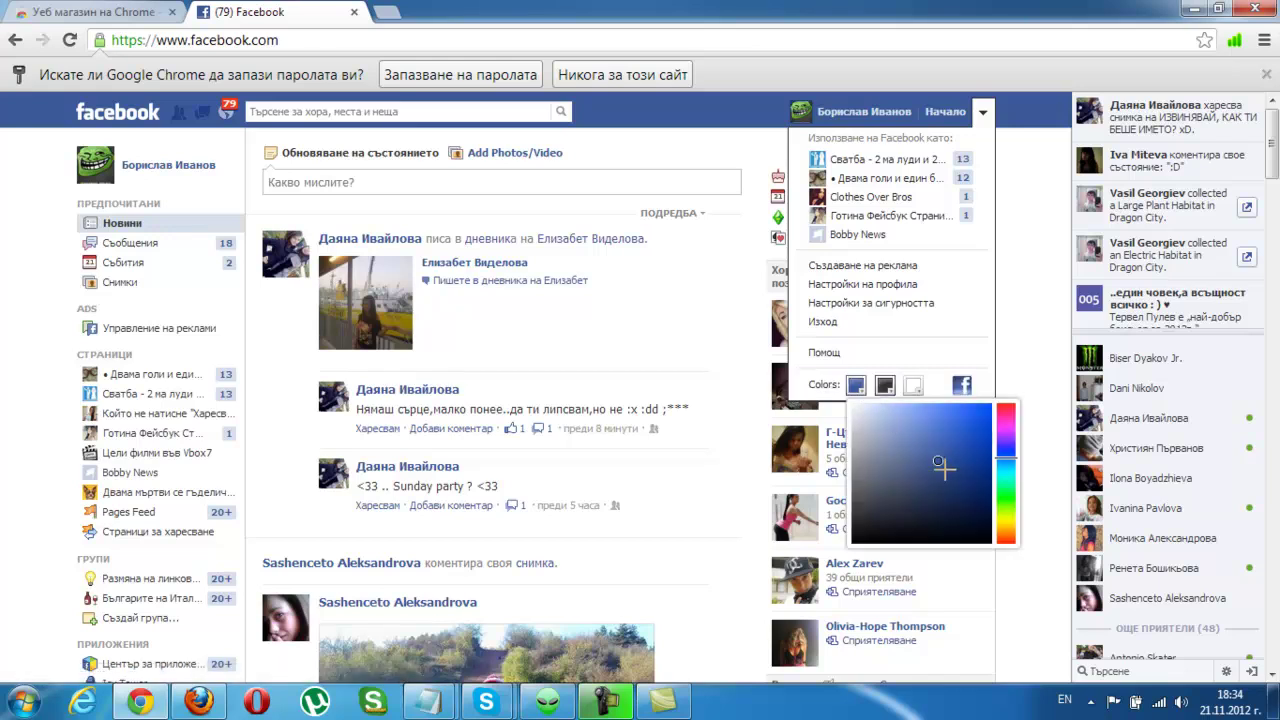
drag(938, 461, 908, 467)
click(881, 430)
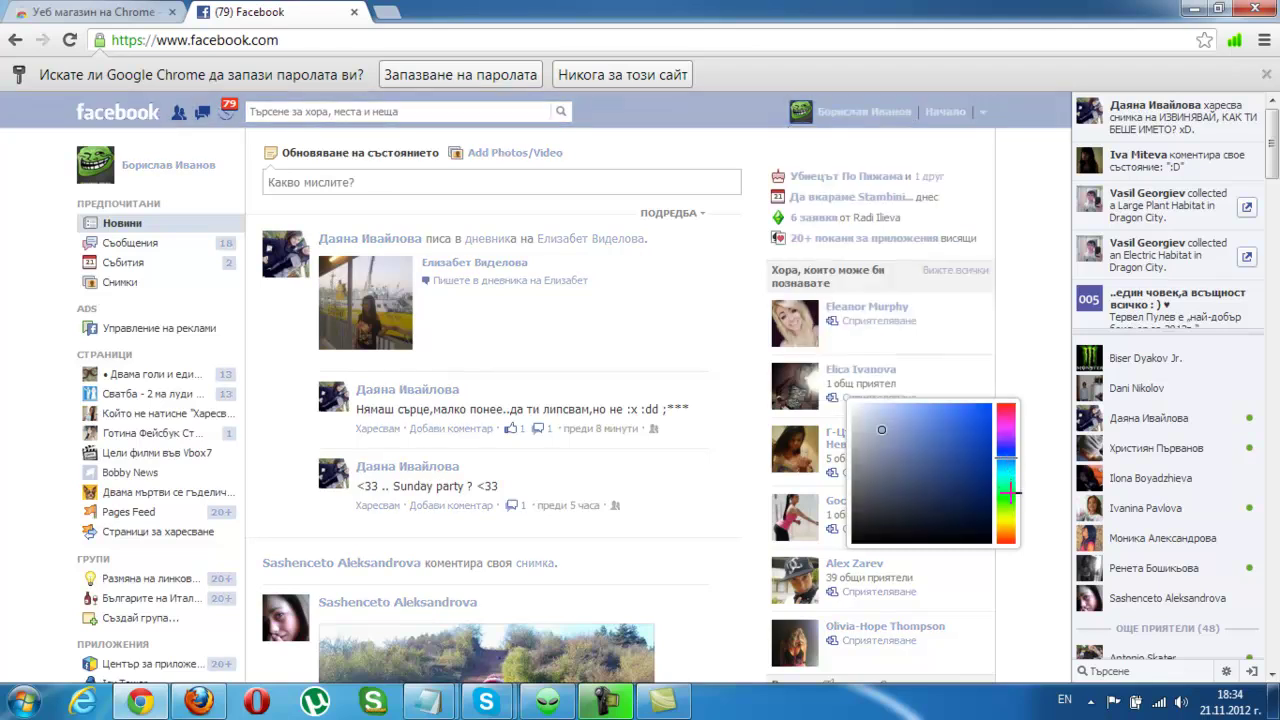
click(1007, 498)
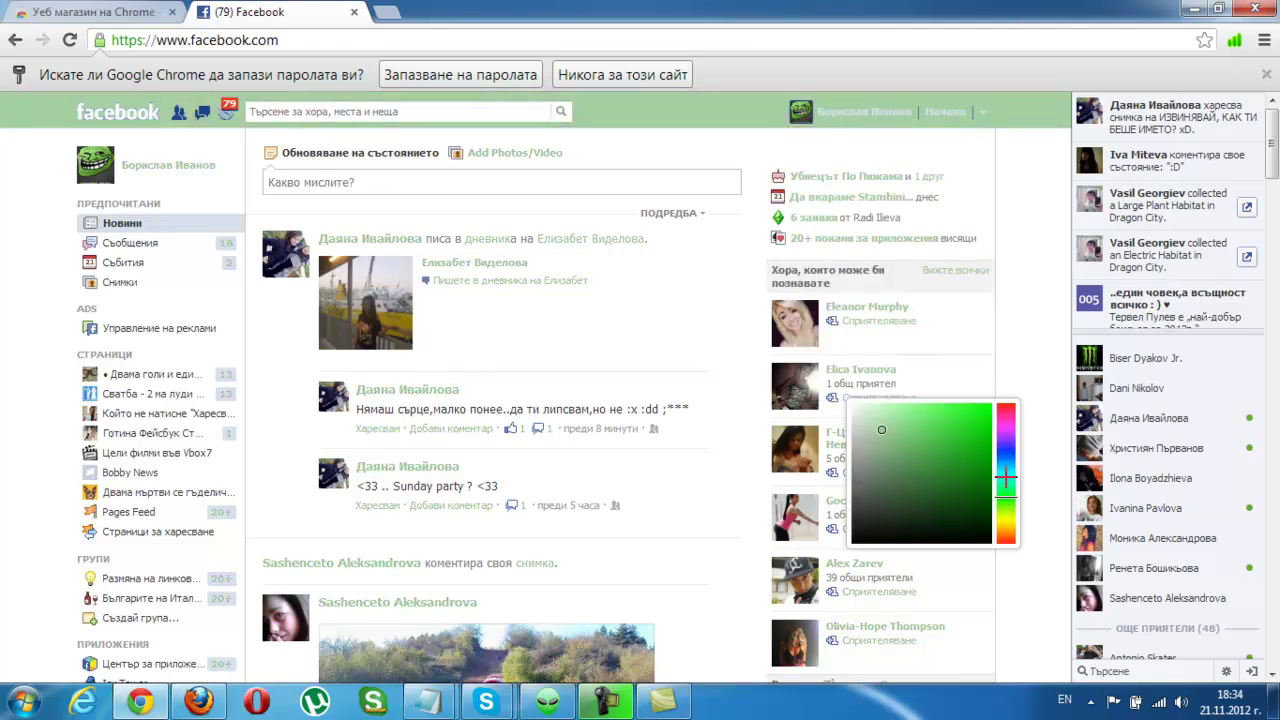
click(1006, 432)
click(1006, 460)
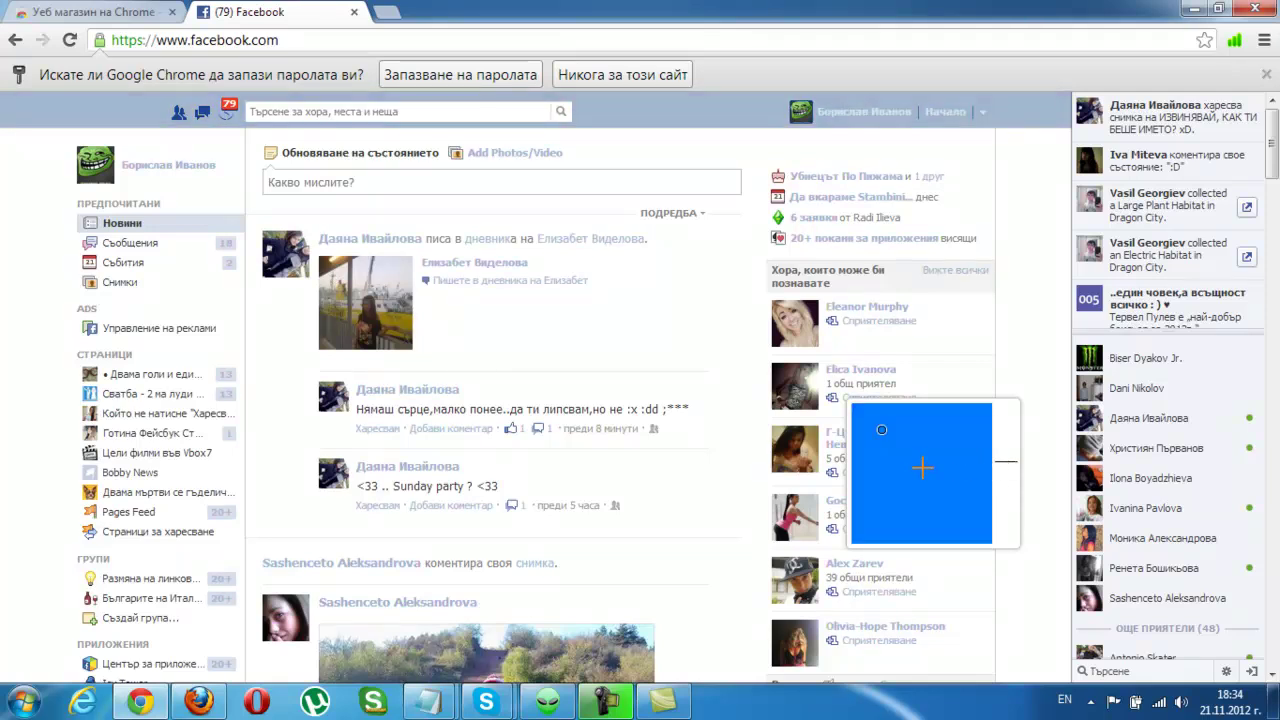
click(1003, 471)
click(1006, 520)
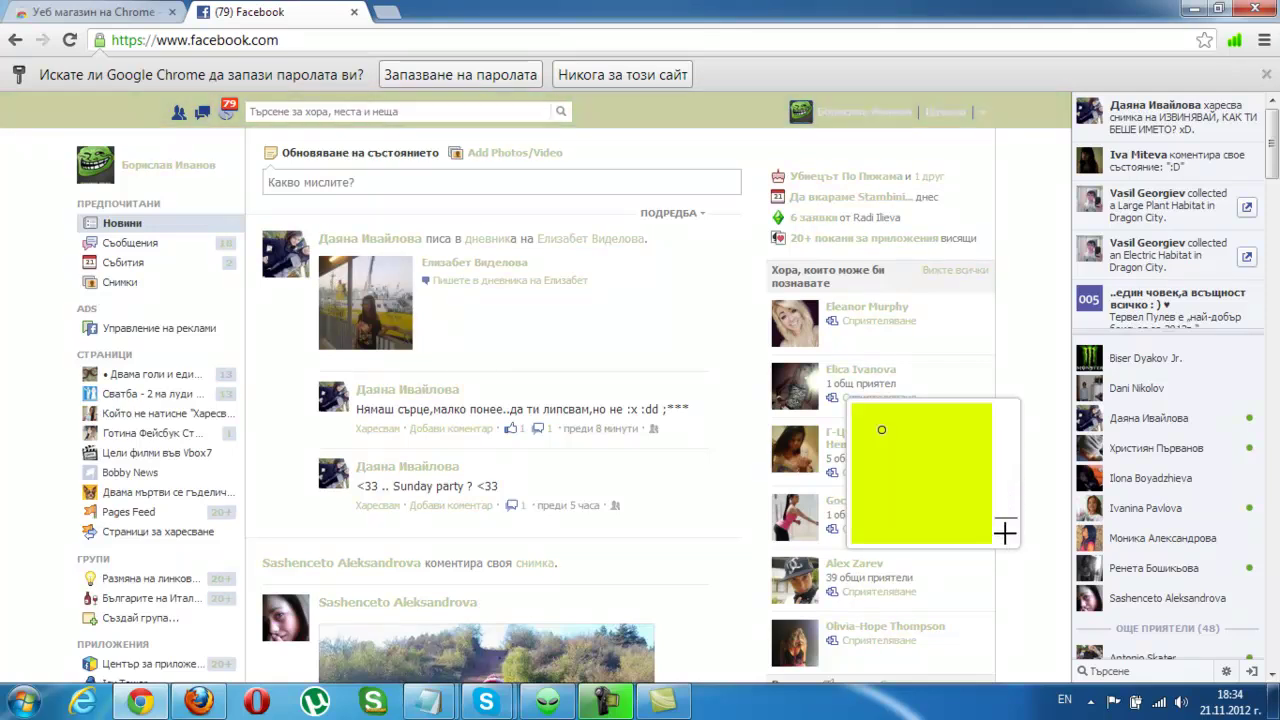
click(1006, 538)
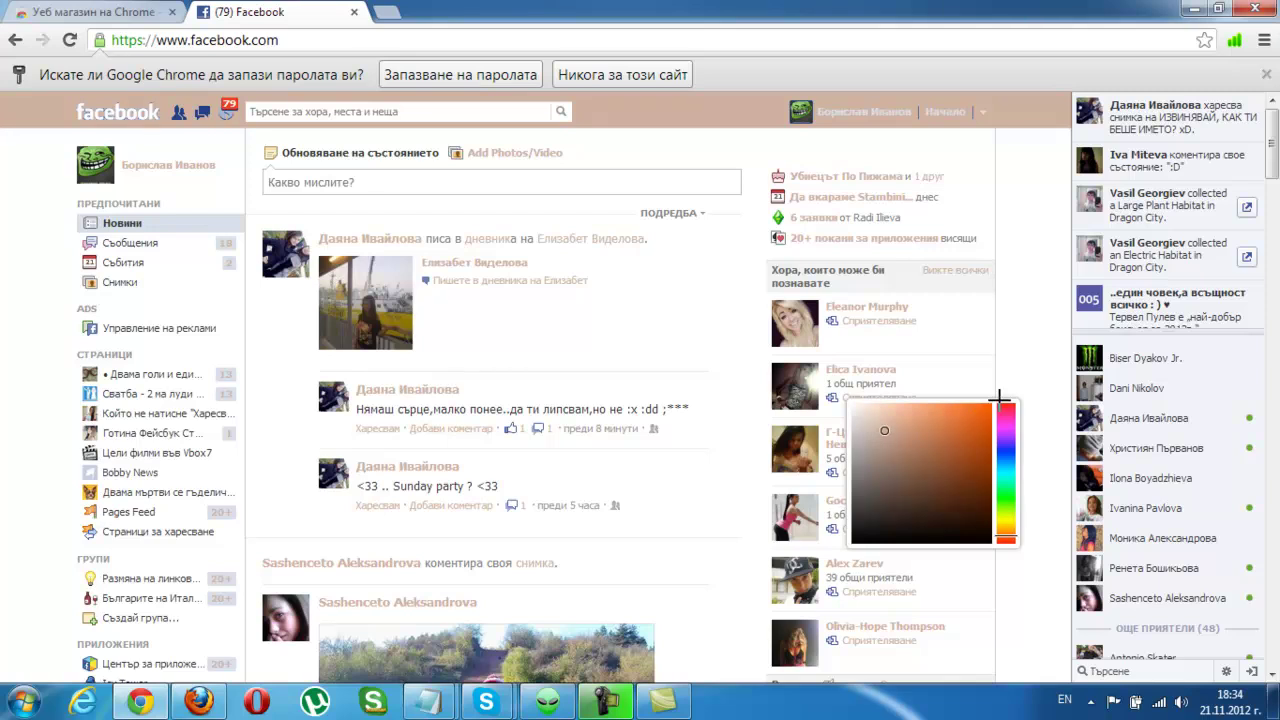
click(995, 406)
click(1048, 372)
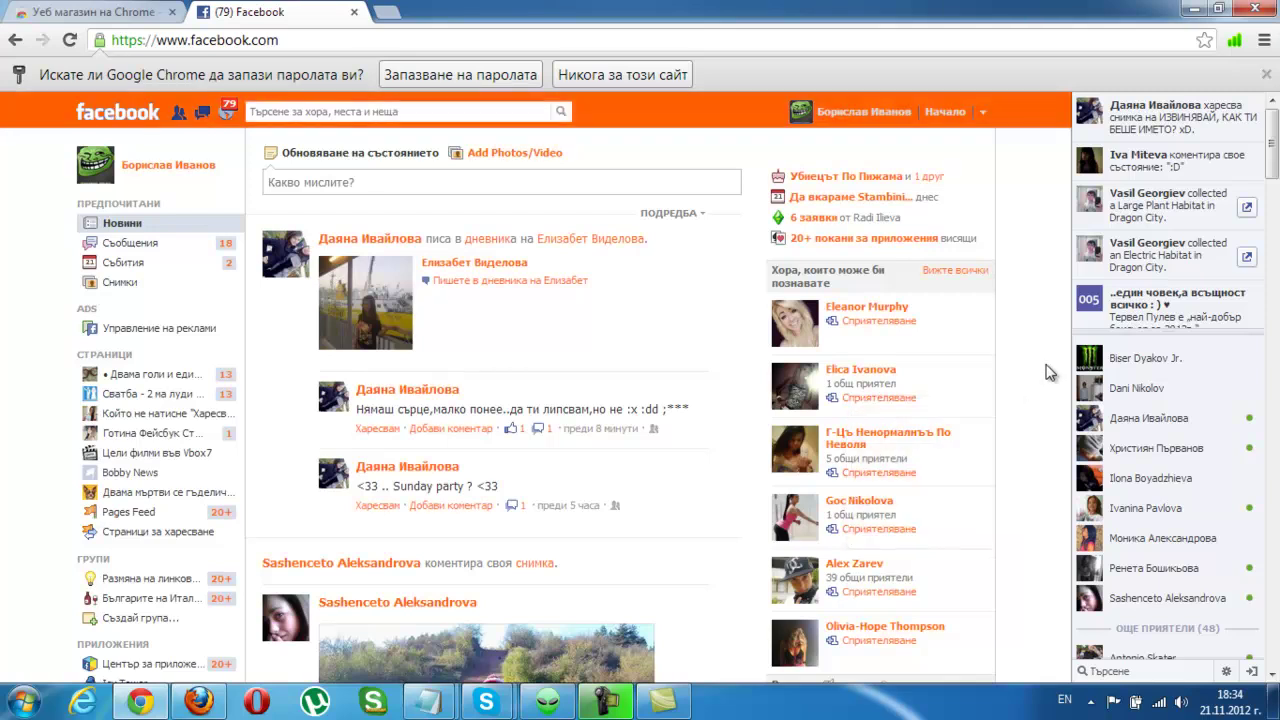
Change Facebook's post text color, the second color of the extension, to bright green
click(982, 111)
click(889, 391)
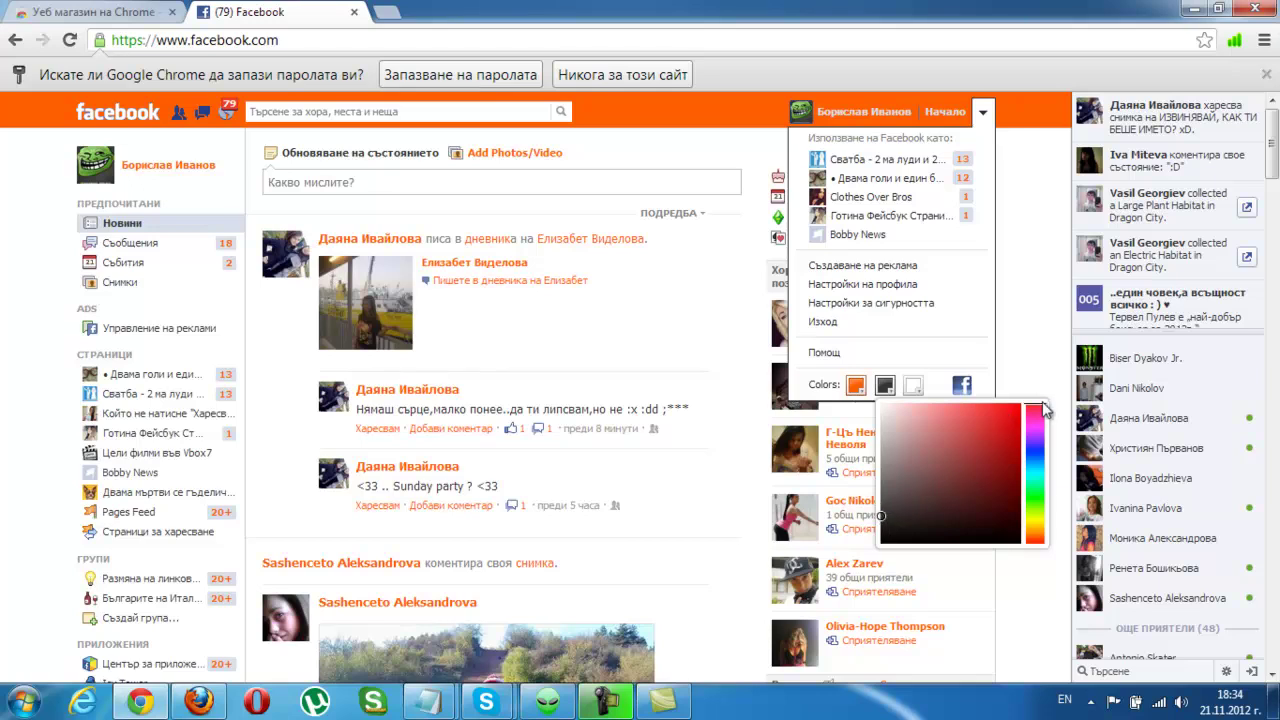
mouse_move(1038, 488)
mouse_down()
mouse_move(1038, 505)
mouse_move(1038, 492)
mouse_up()
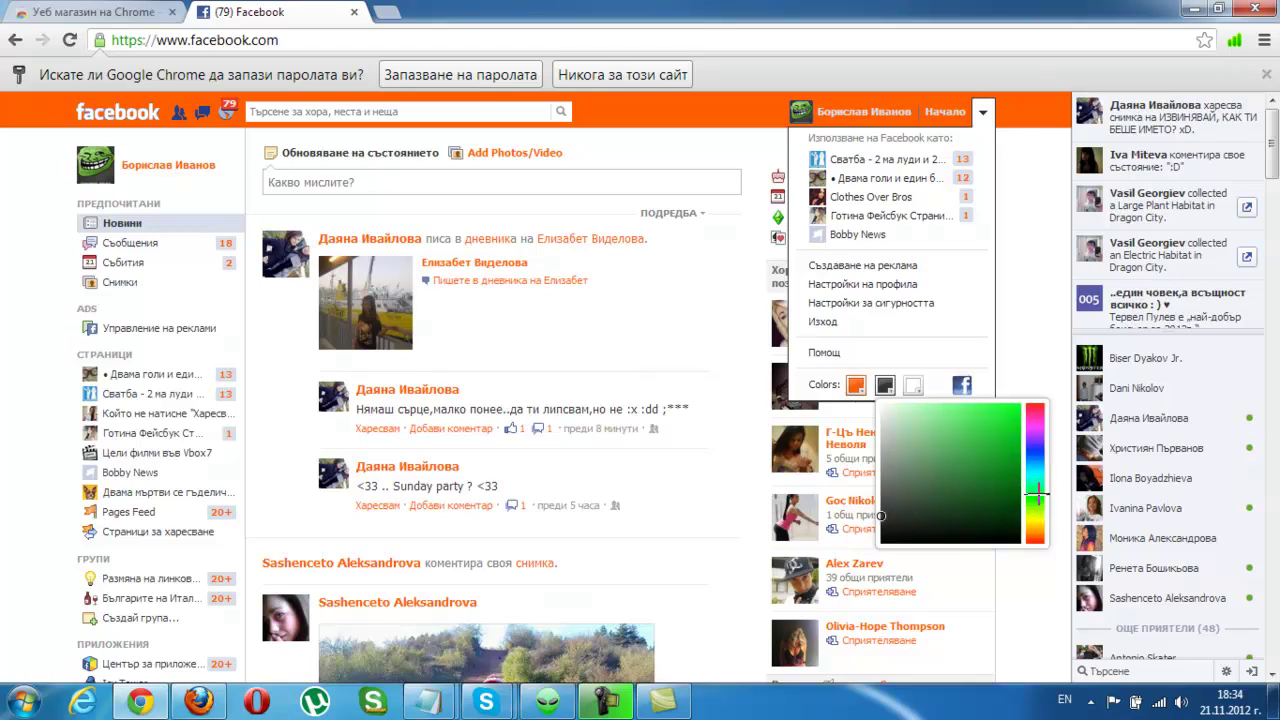
click(1038, 493)
drag(881, 520, 1016, 404)
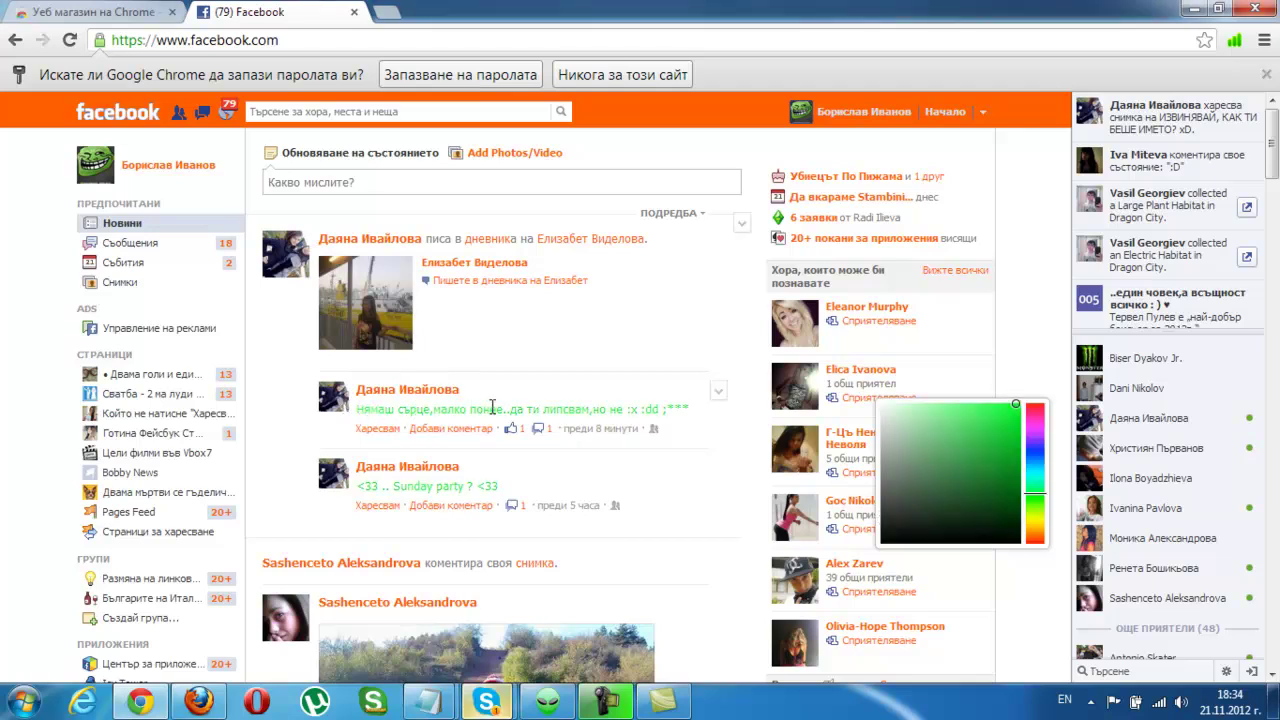
Change Facebook's page background color, the third color of the extension, to dark brown
click(982, 111)
click(918, 395)
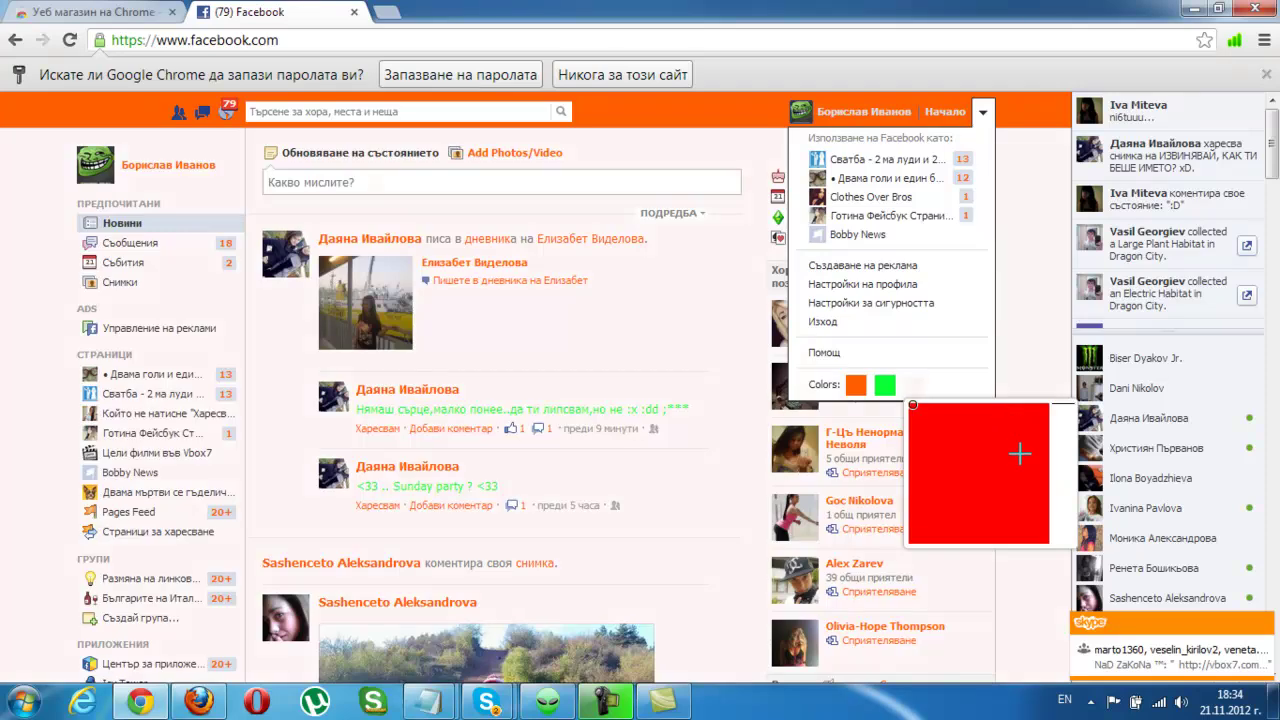
drag(1019, 454, 952, 514)
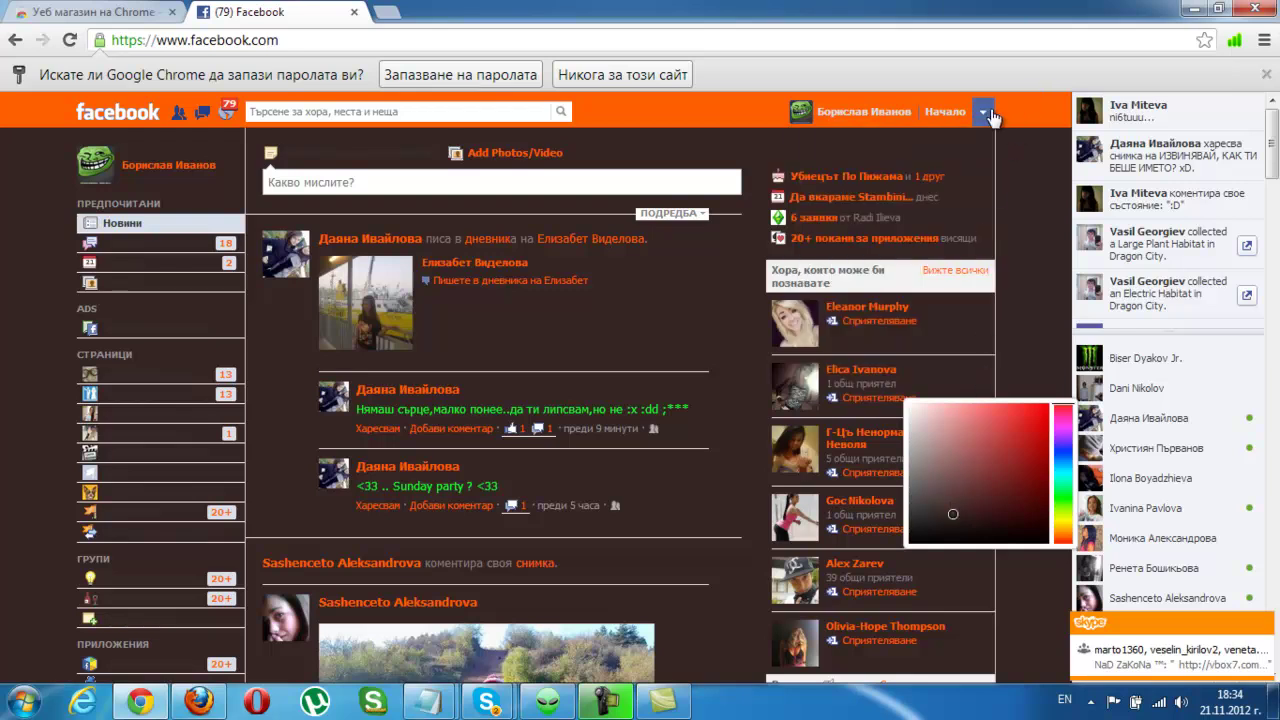
click(983, 112)
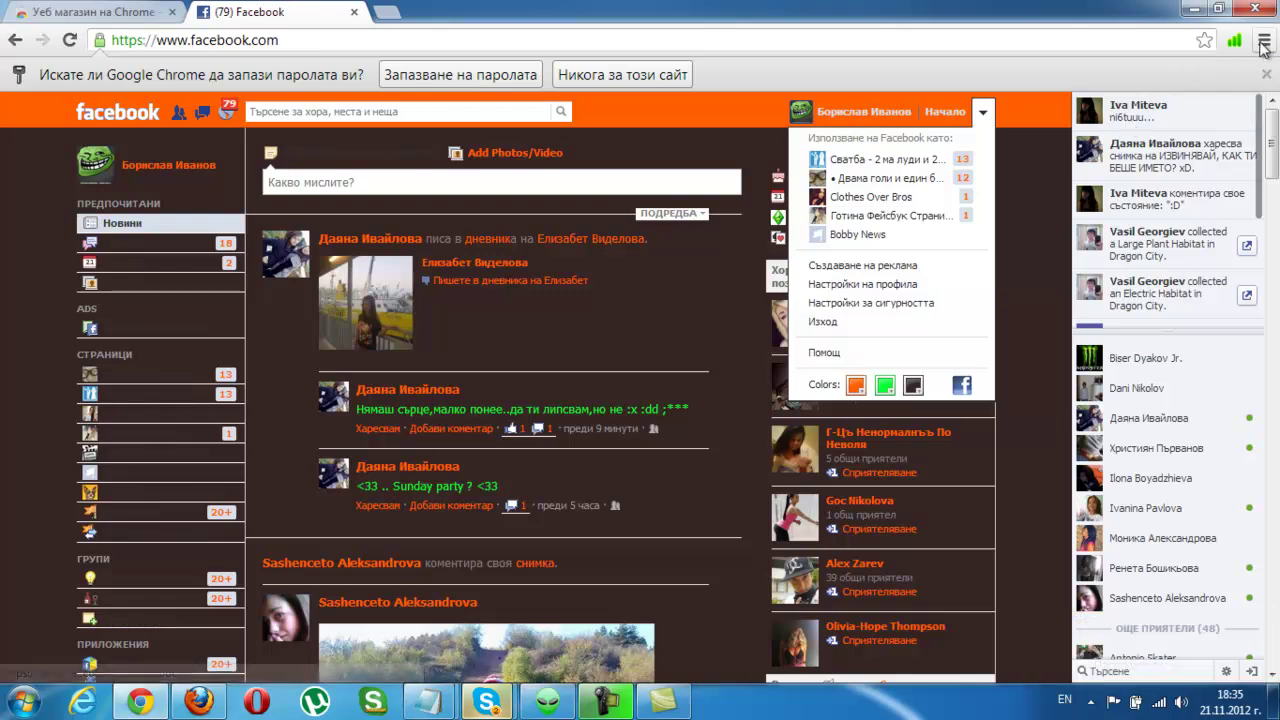
Remove the Color my Facebook extension from Chrome's extensions page in a new tab, and return to Facebook
click(388, 13)
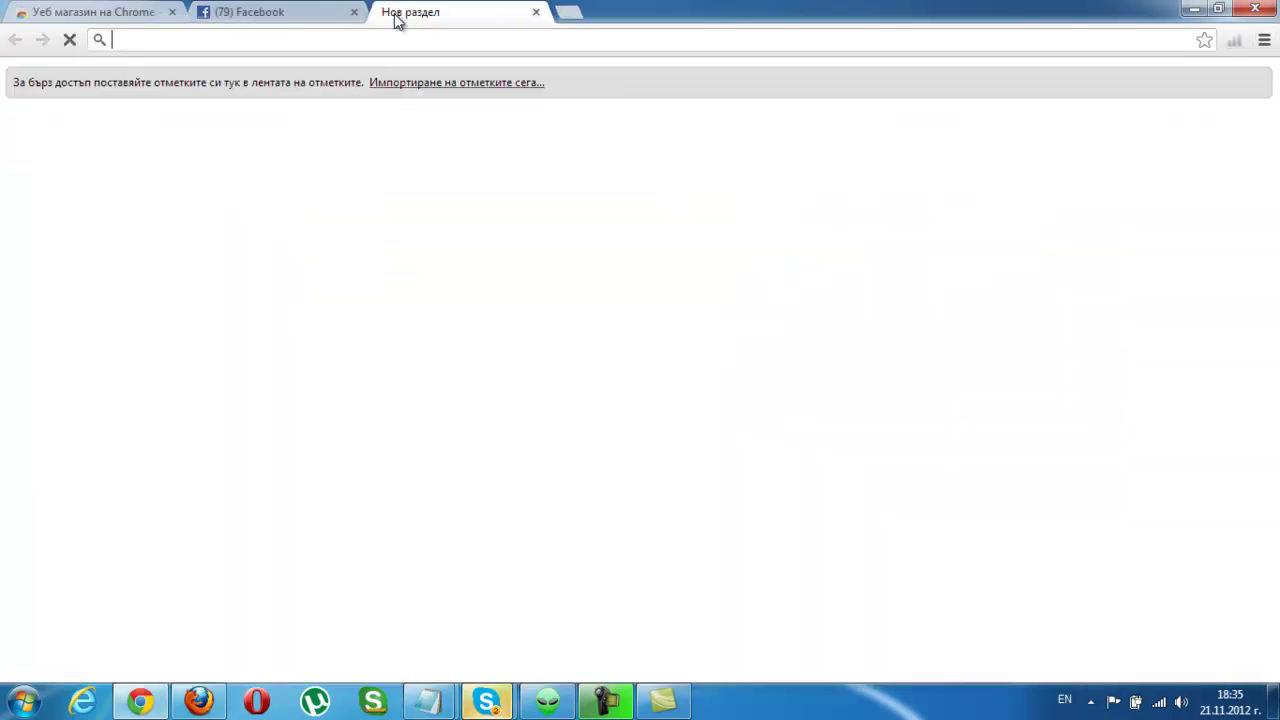
click(1264, 40)
click(903, 368)
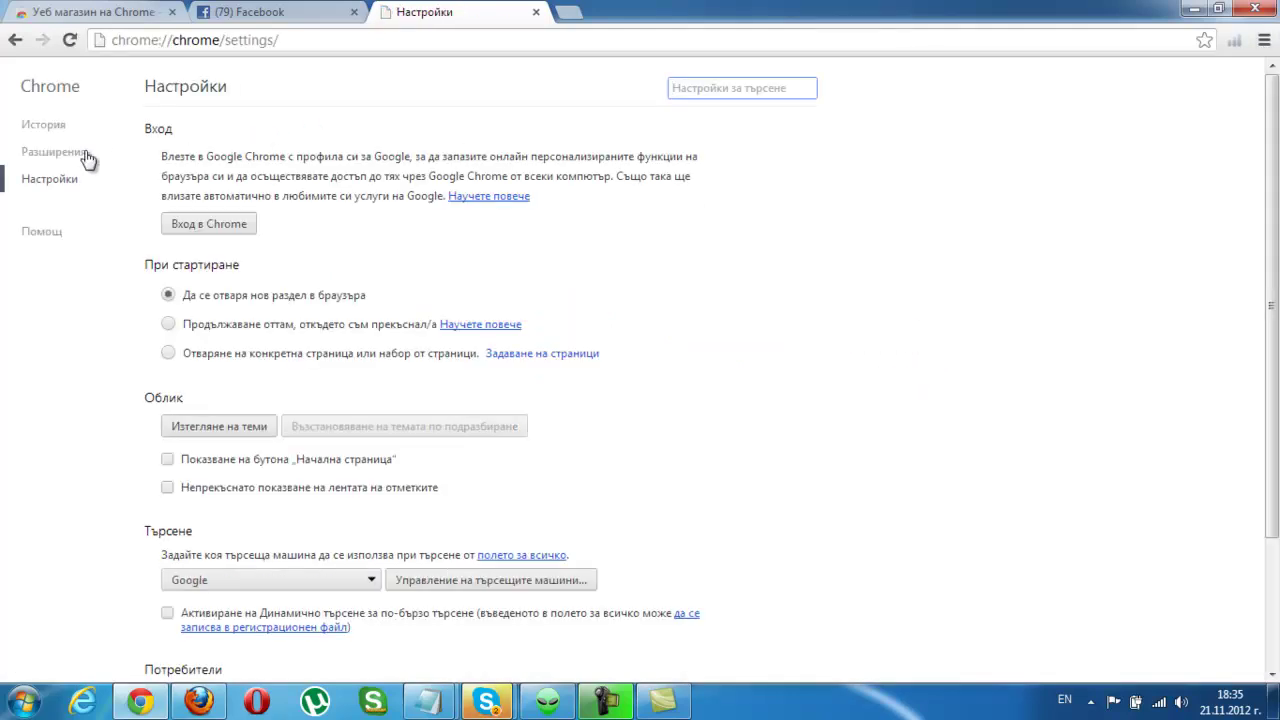
click(58, 155)
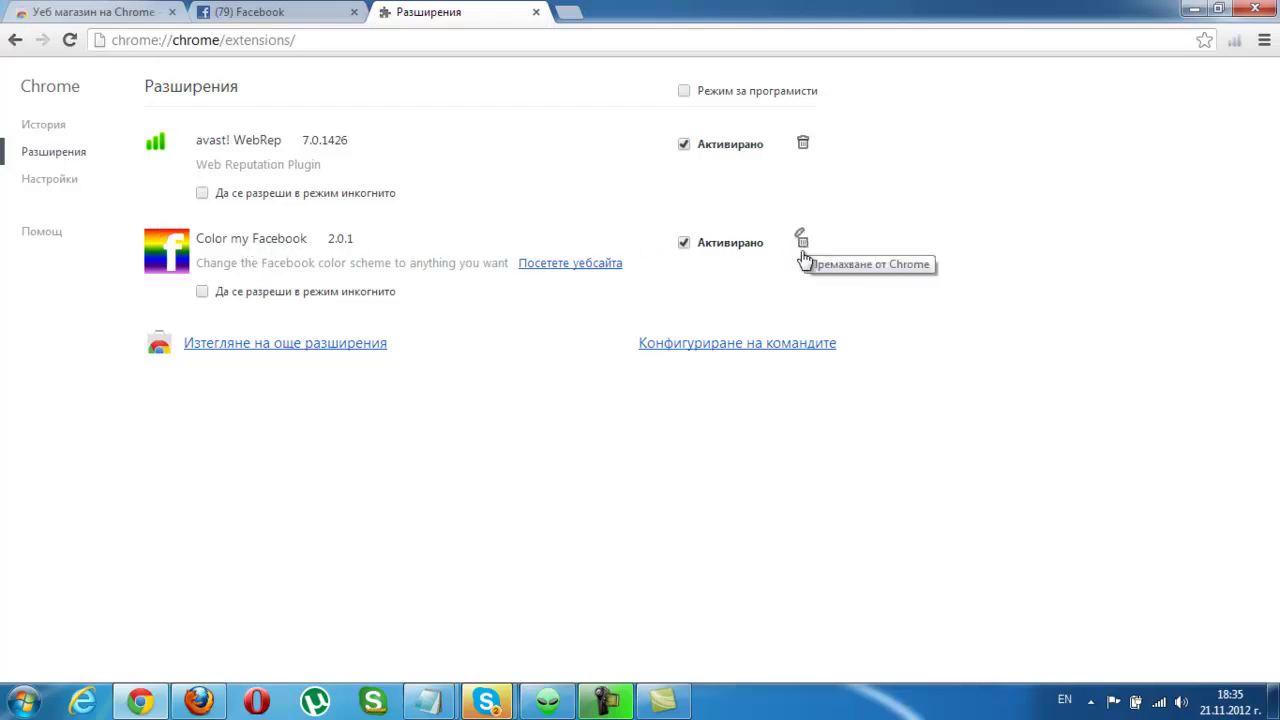
click(804, 245)
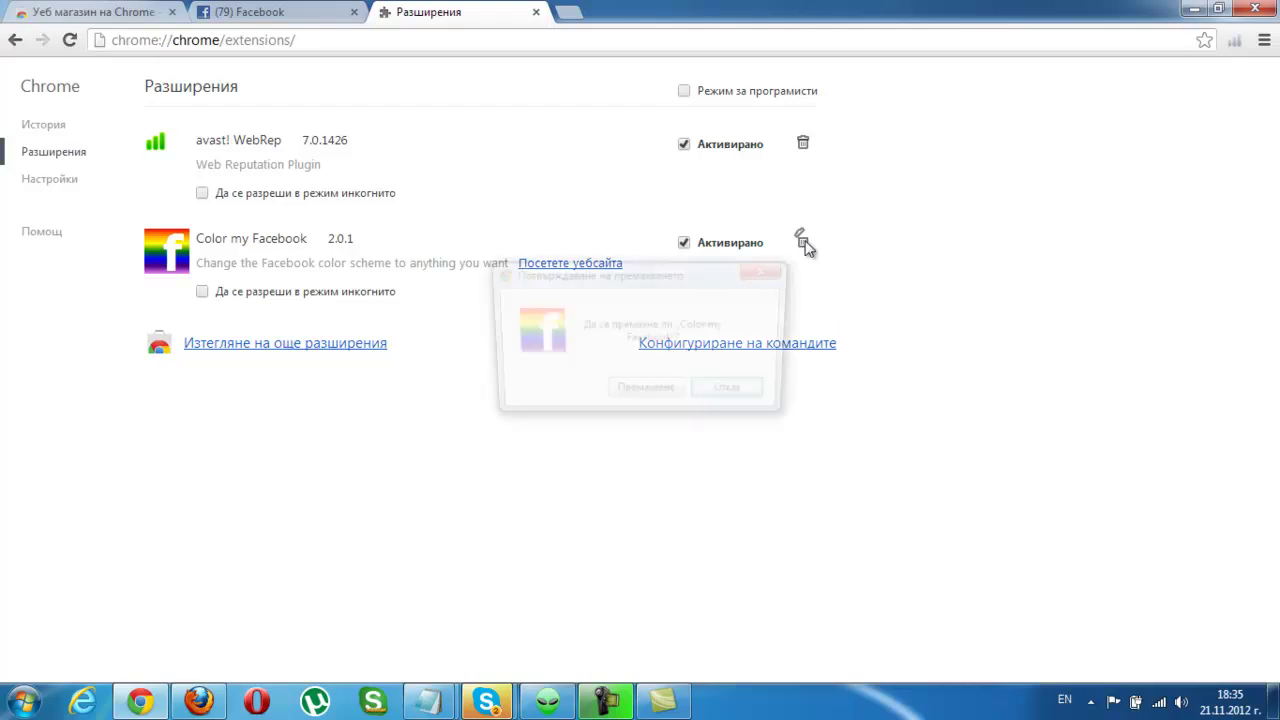
click(647, 394)
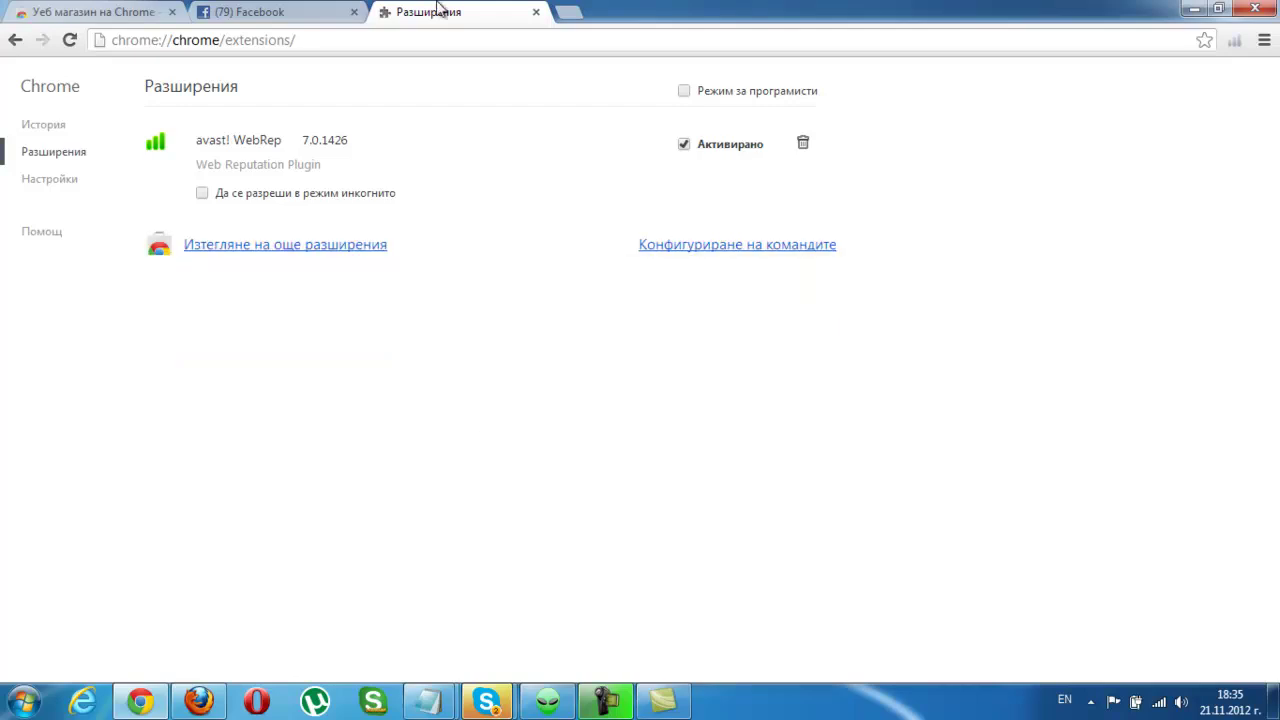
click(536, 12)
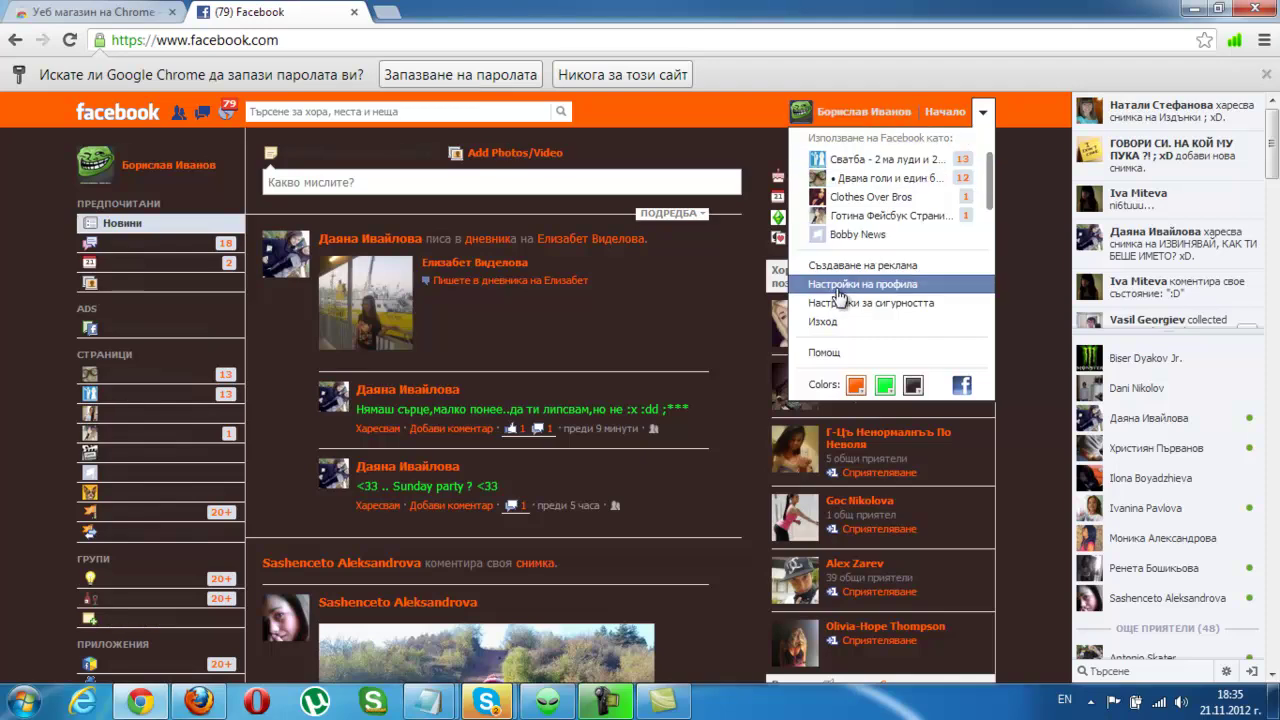
Log out of Facebook and log back in with the saved account e-mail and the account password
click(835, 331)
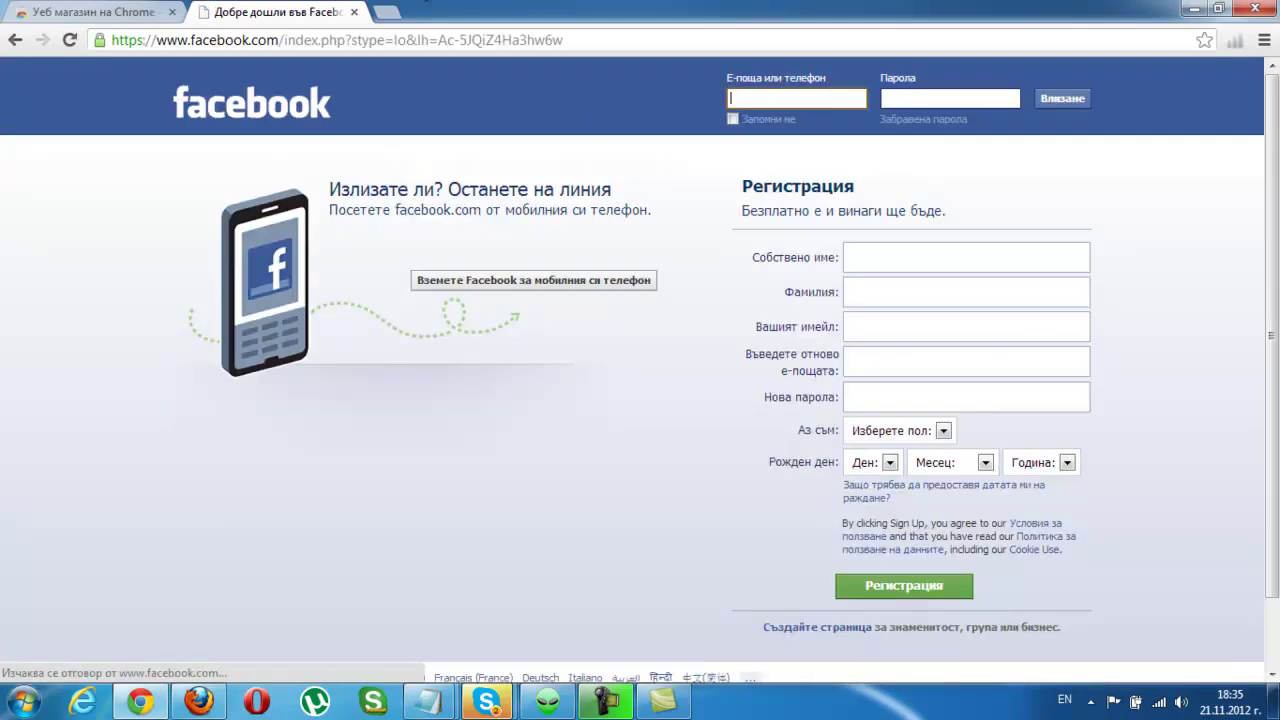
click(806, 98)
click(798, 112)
click(933, 97)
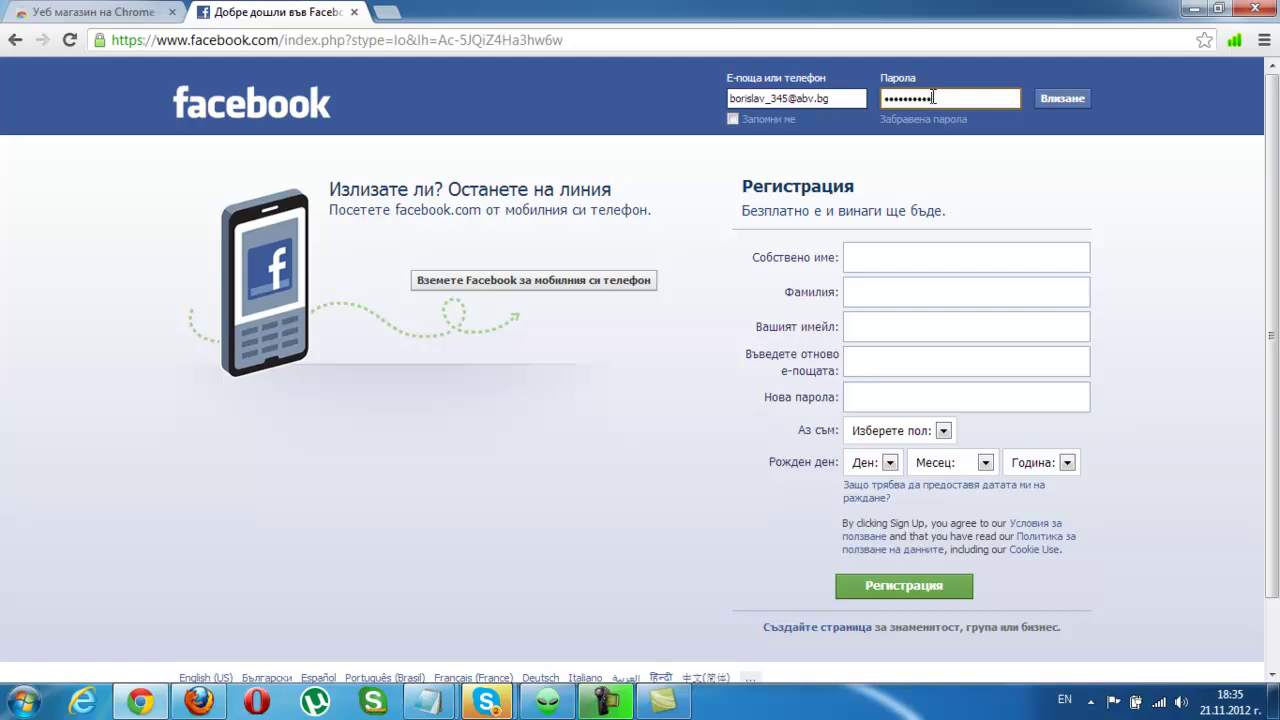
key(Return)
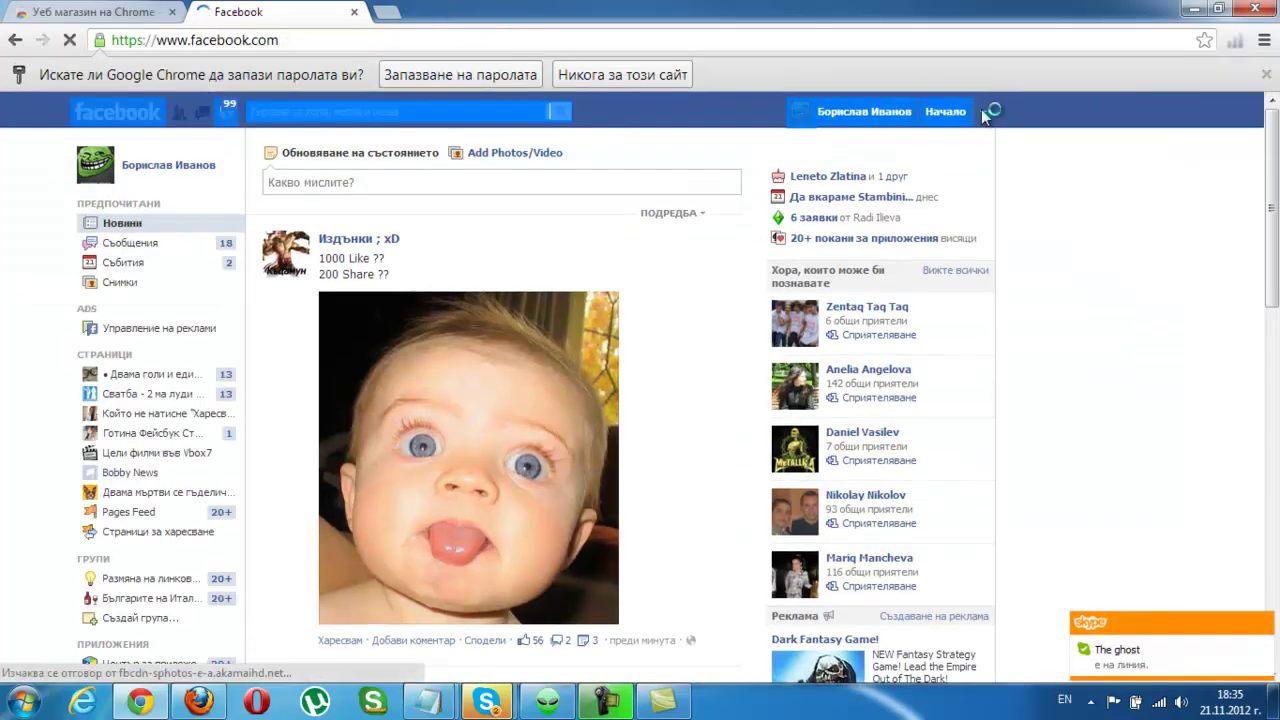
click(984, 113)
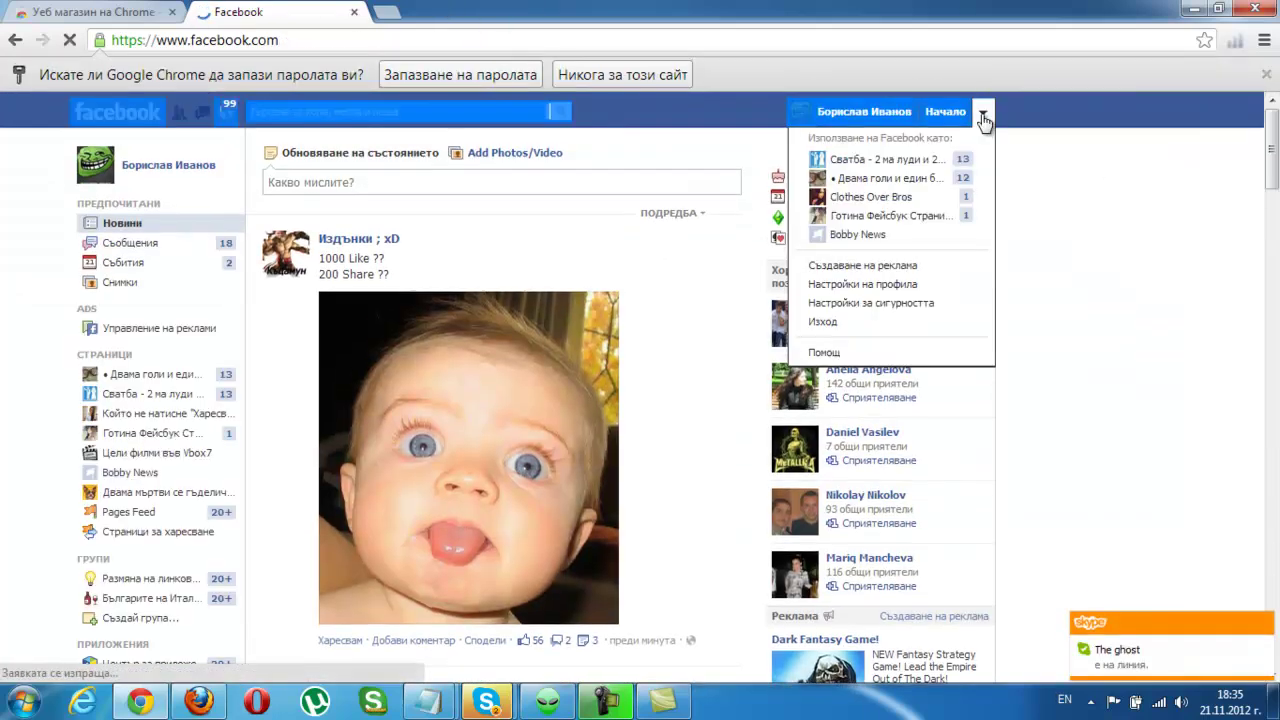
click(776, 353)
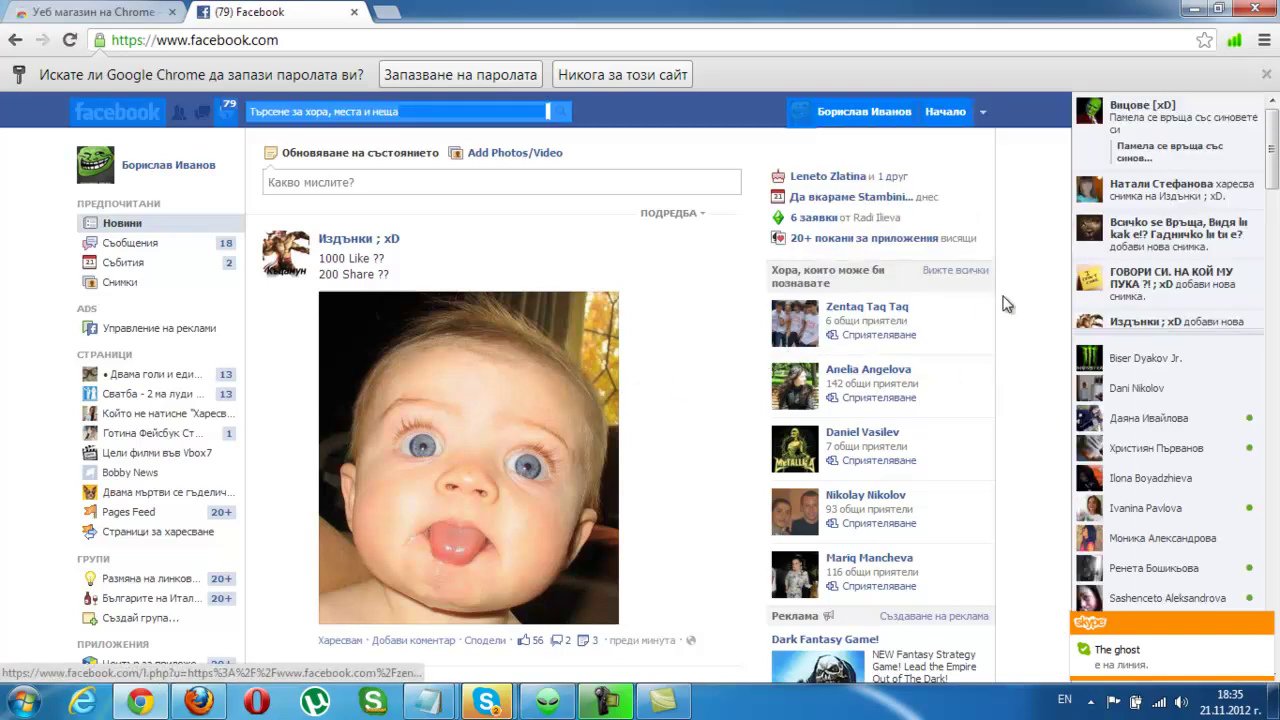
click(802, 121)
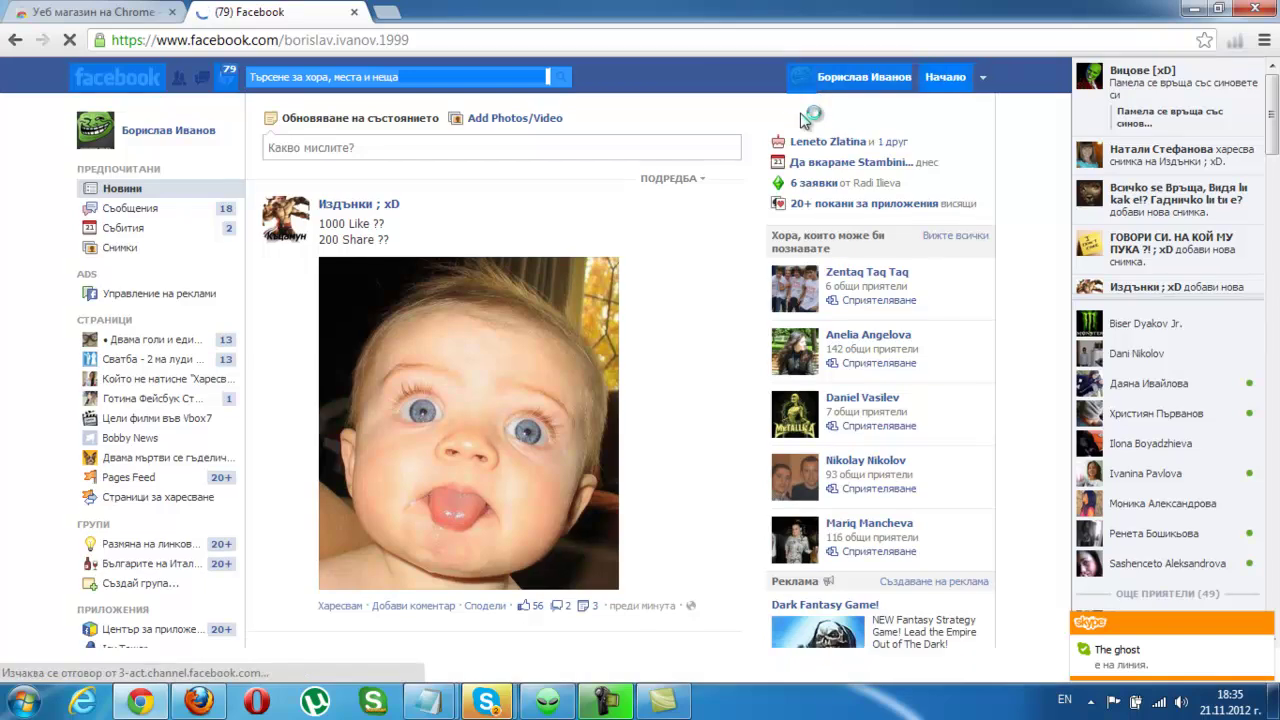